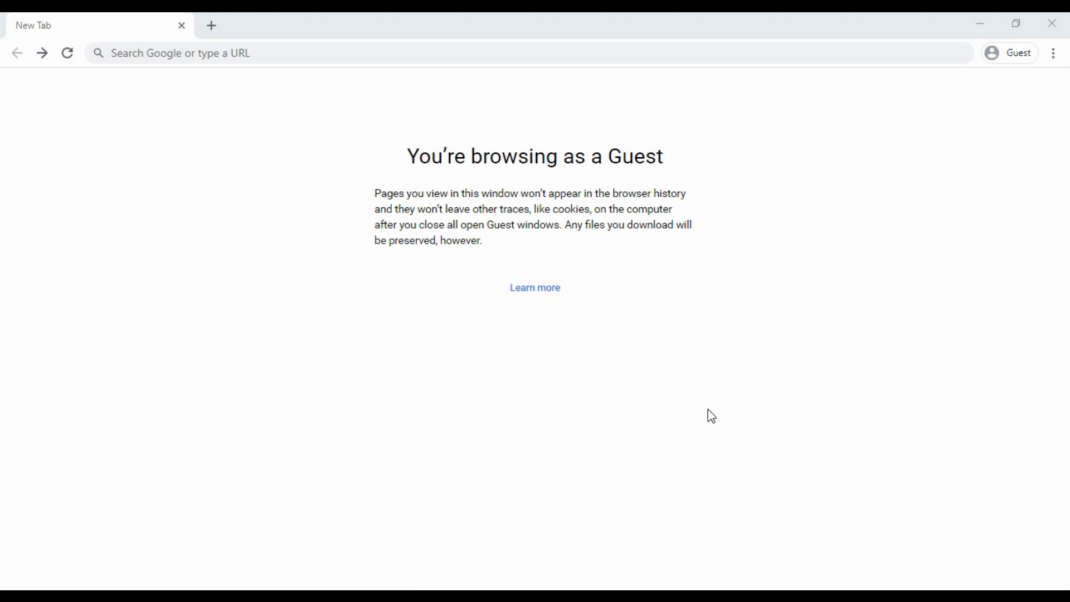
Review the Excel sheet's keyword ideas header row and the column A keyword rows.
click(628, 595)
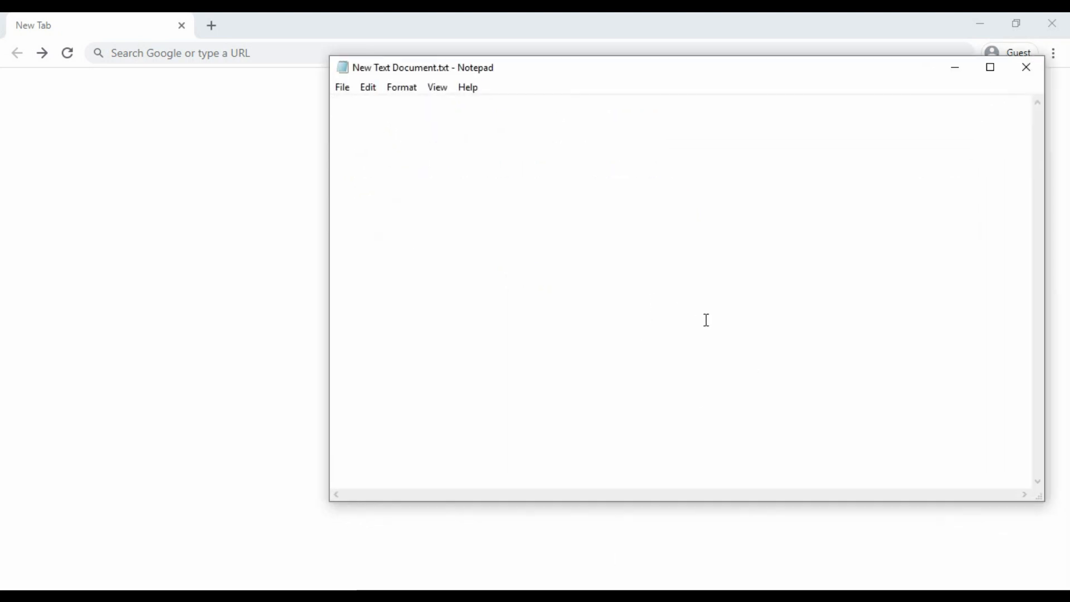
click(538, 586)
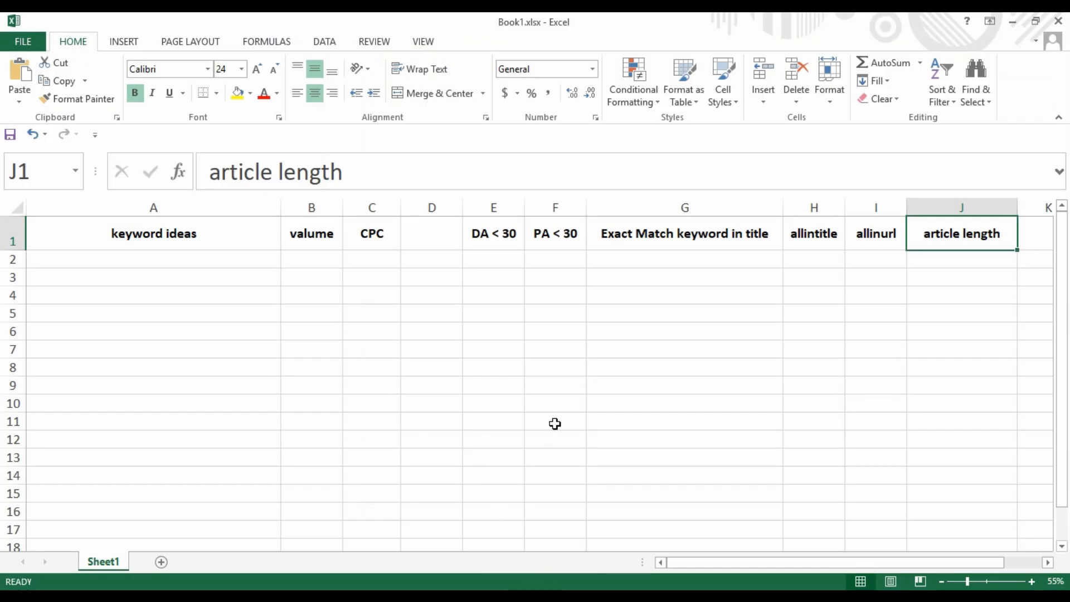
click(268, 244)
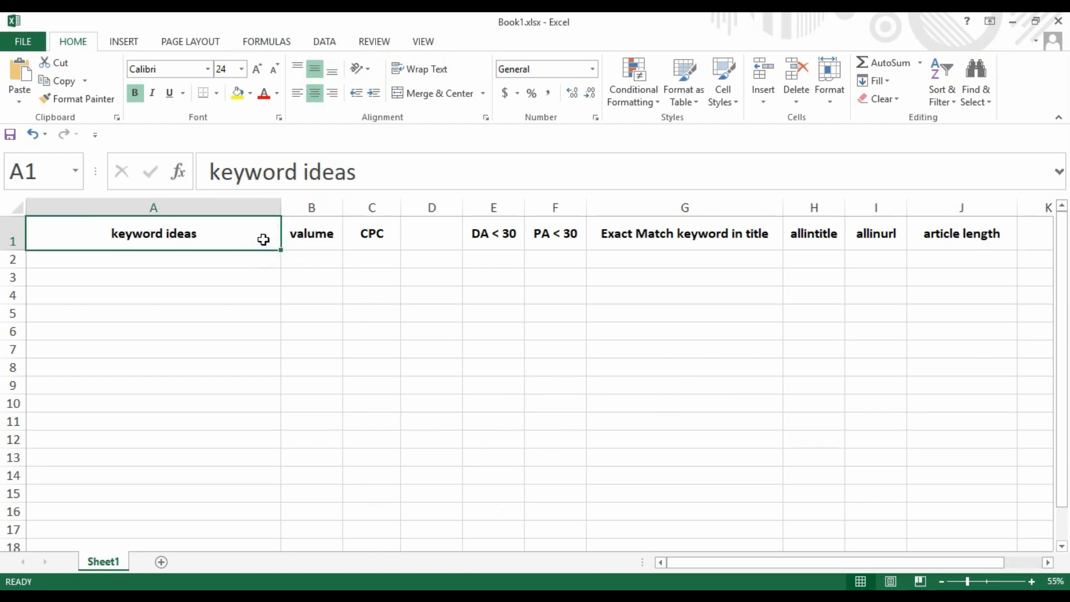
drag(275, 236, 988, 239)
click(699, 311)
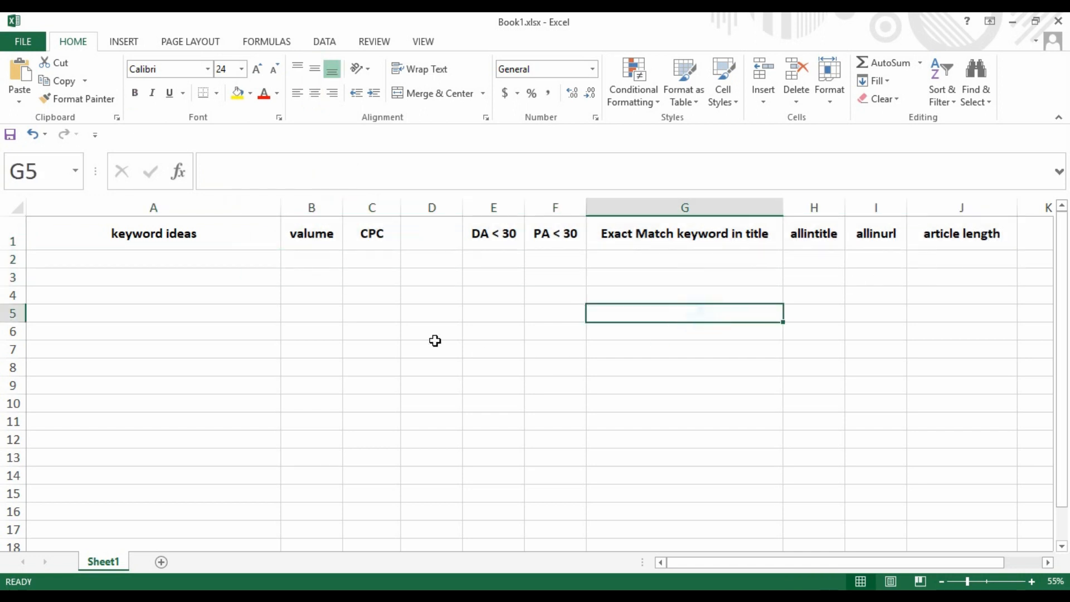
drag(224, 259, 237, 397)
click(268, 339)
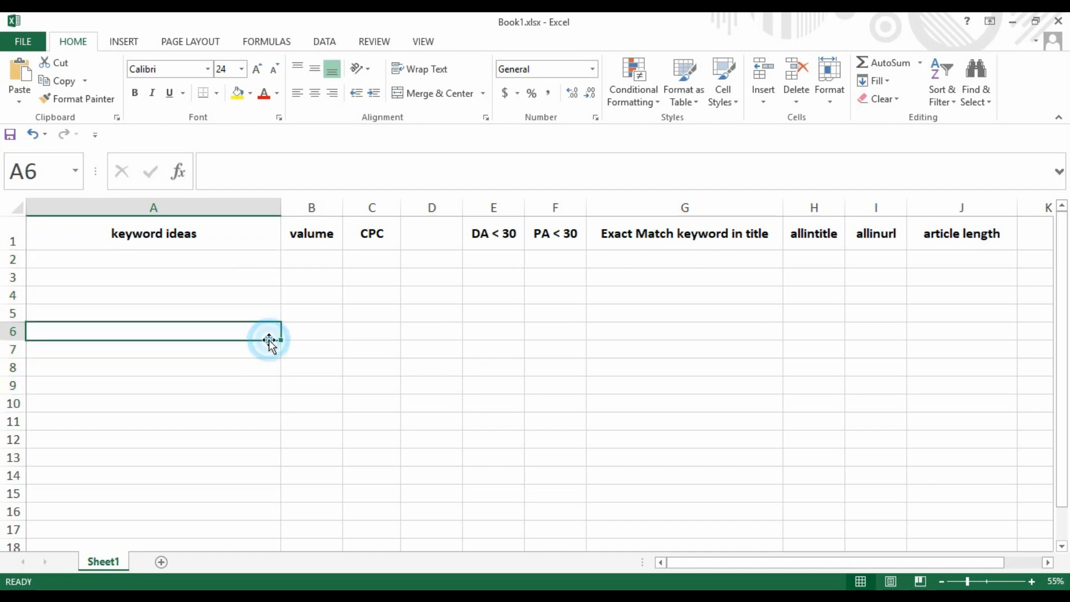
Check the empty volume and 'Exact Match keyword in title' columns, then focus the blank Notepad document.
click(304, 330)
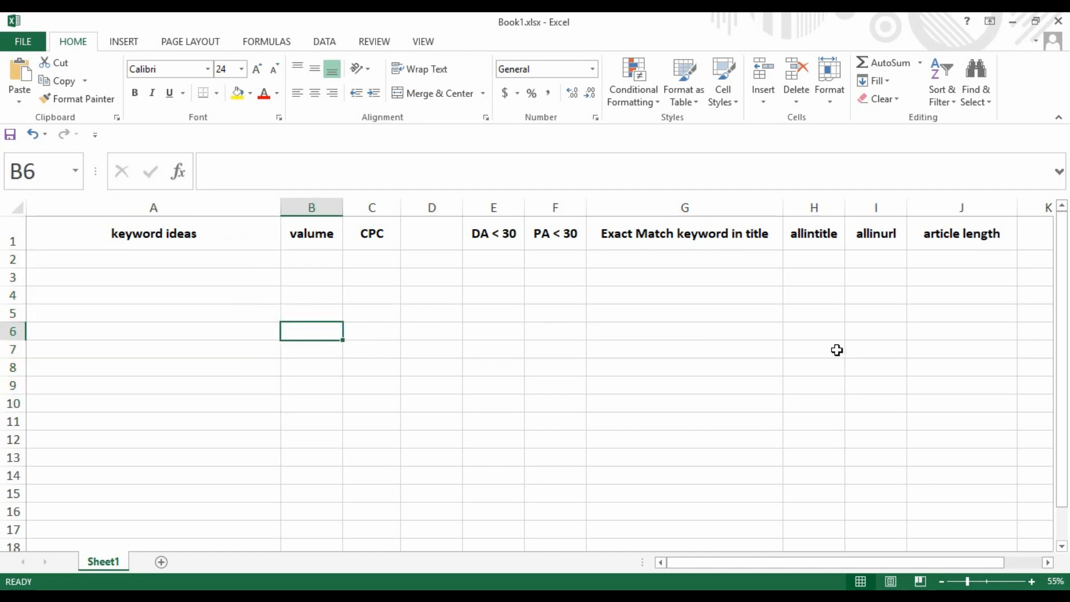
click(640, 325)
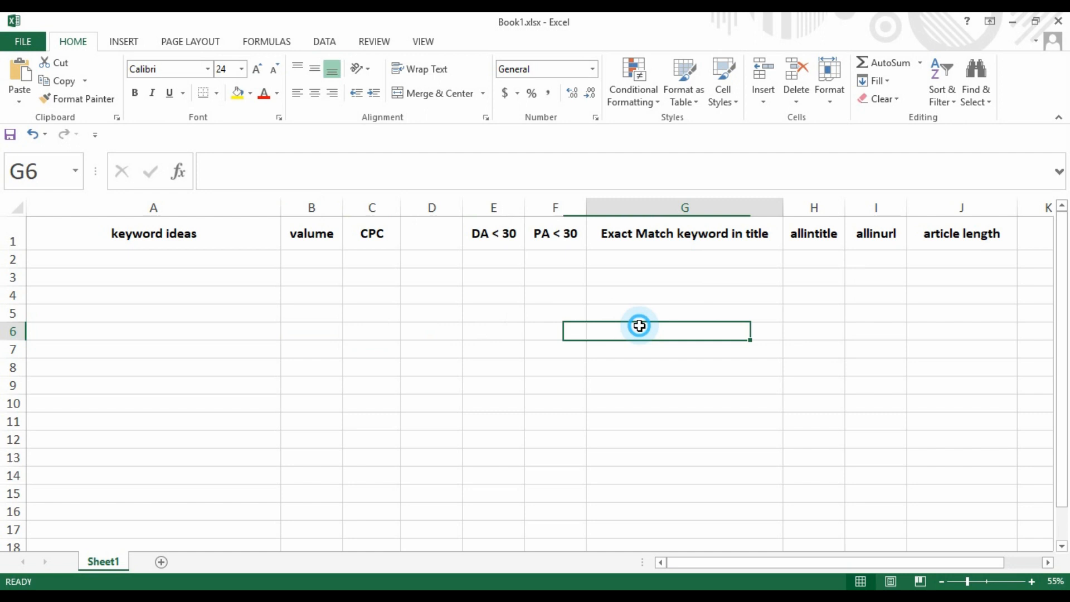
click(631, 587)
click(597, 270)
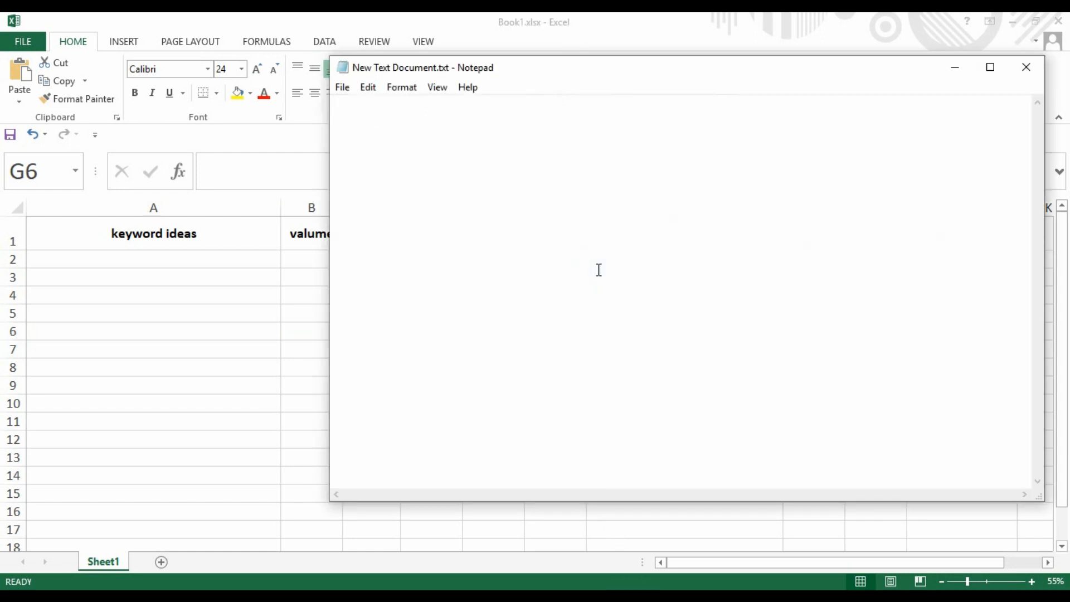
click(598, 592)
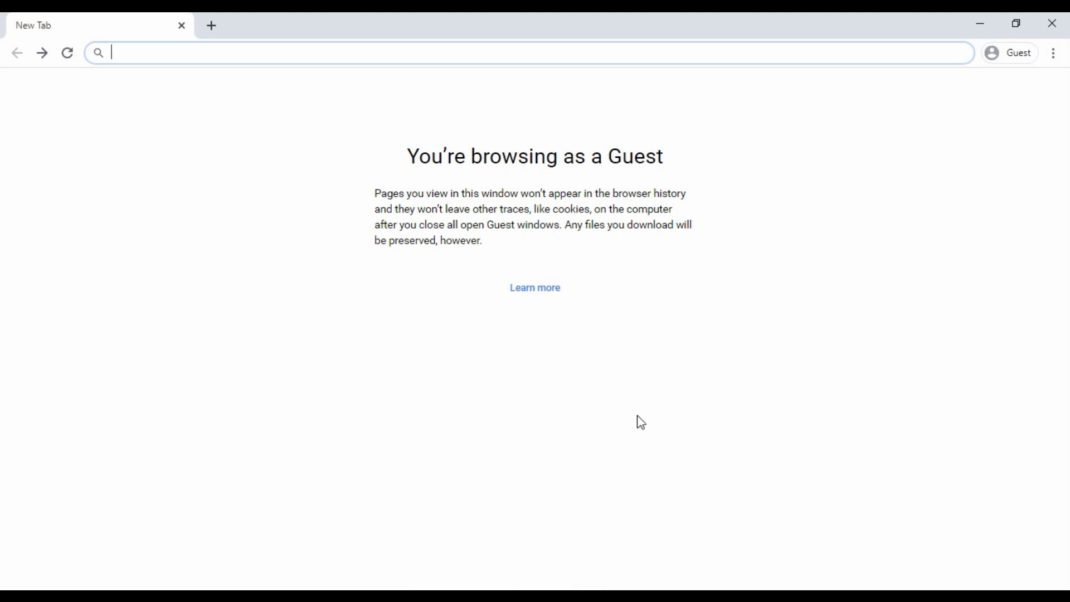
Write 'অনলাইন থেকে আয়' in Notepad, copy it and paste it into Chrome's address bar.
click(627, 586)
click(532, 79)
click(538, 146)
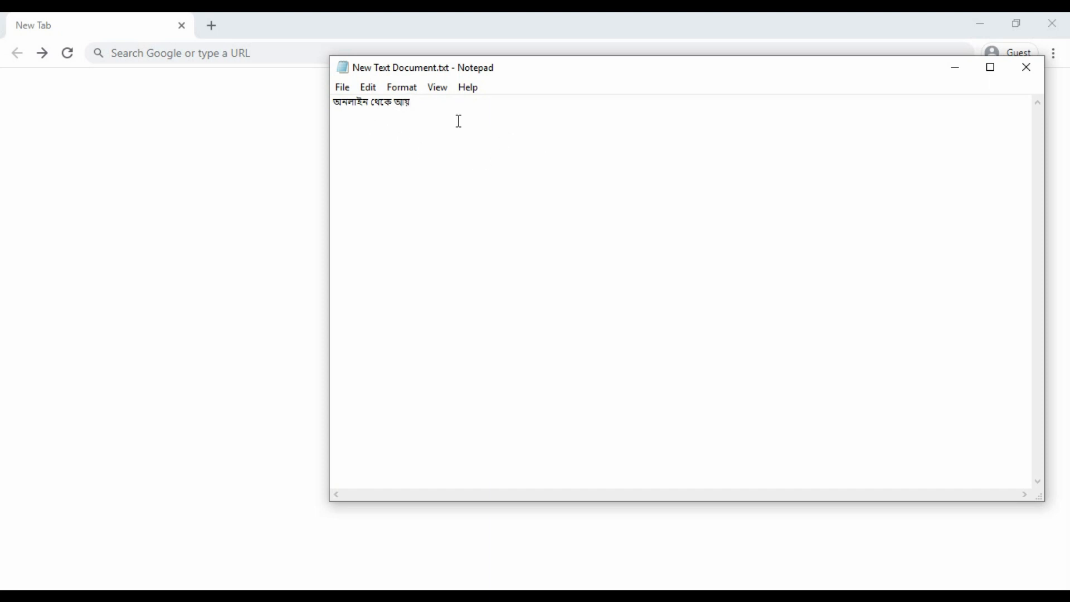
drag(449, 107, 312, 110)
key(ctrl+c)
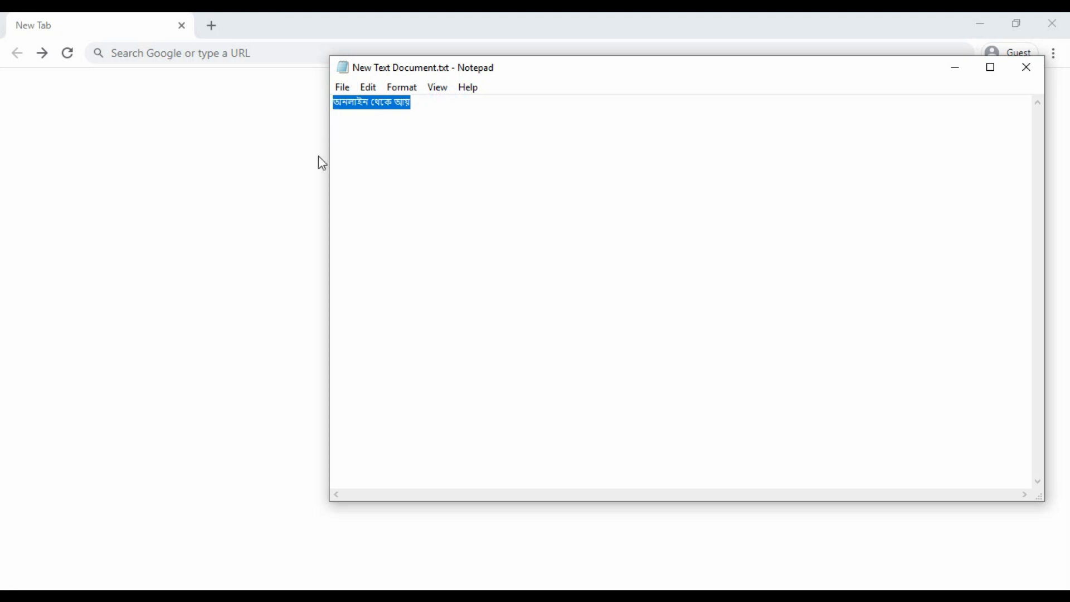
click(239, 52)
key(ctrl+v)
Run the Google search for 'অনলাইন থেকে আয়' and scroll down the results.
key(Return)
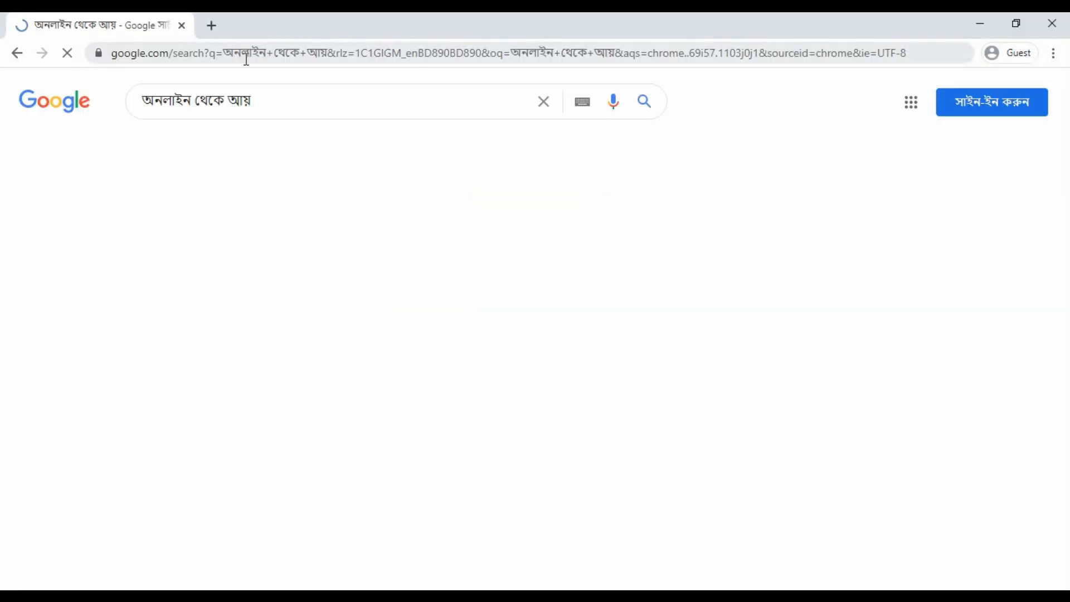
click(284, 98)
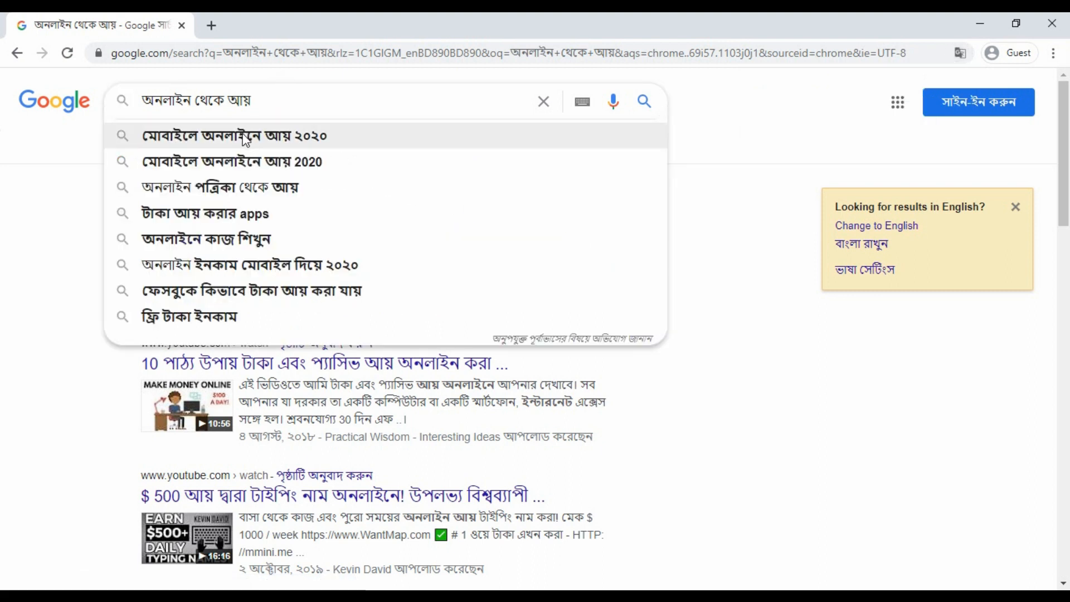
click(50, 192)
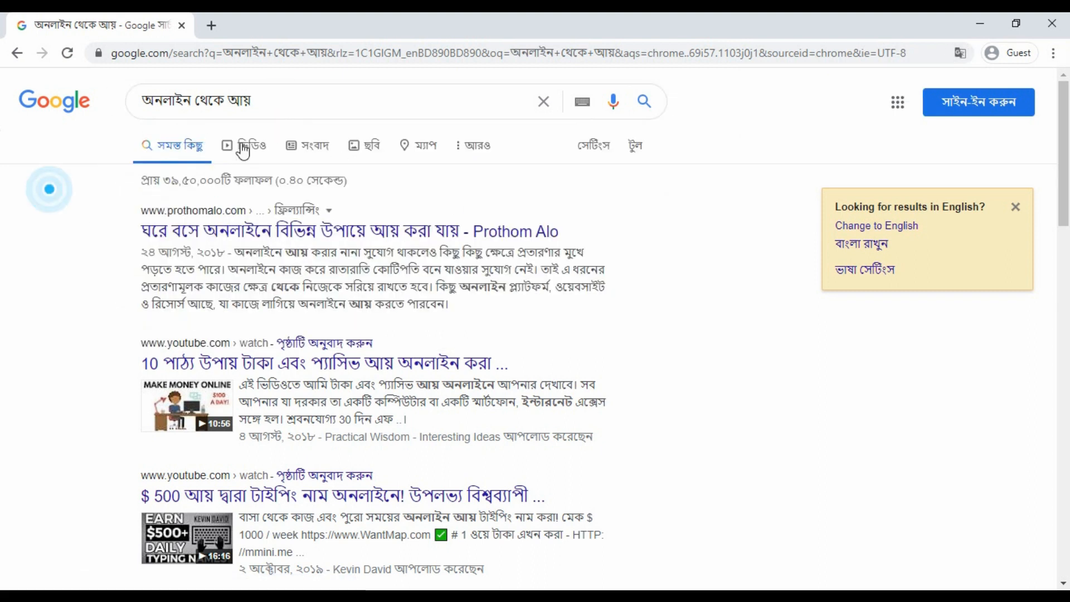
scroll(382, 252, down, 20)
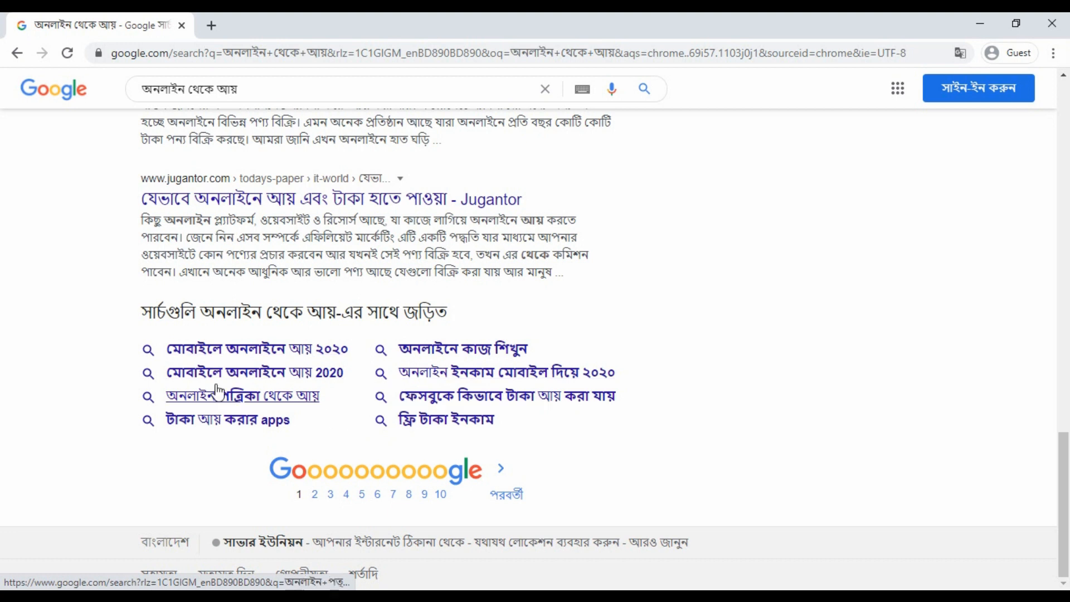
Copy the eight 'Searches related to' suggestions and return to Notepad after the seed keyword.
click(130, 346)
drag(131, 348, 506, 429)
key(ctrl+c)
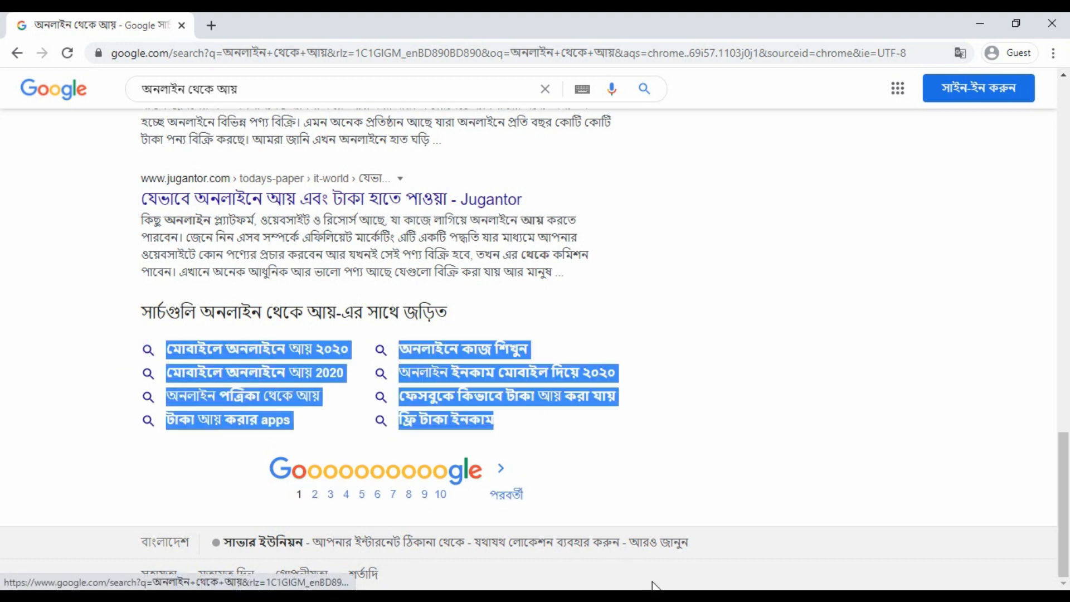
key(alt+Tab)
click(541, 299)
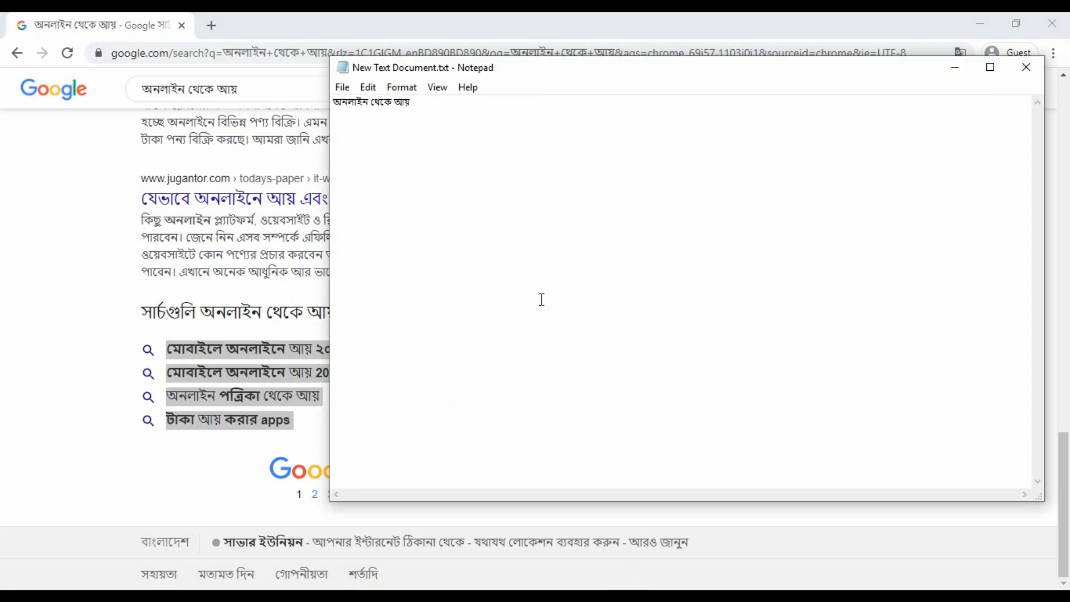
Paste the related searches into Notepad, then paste the keyword lines into Excel starting at A2.
key(ctrl+v)
drag(446, 337, 331, 134)
key(ctrl+c)
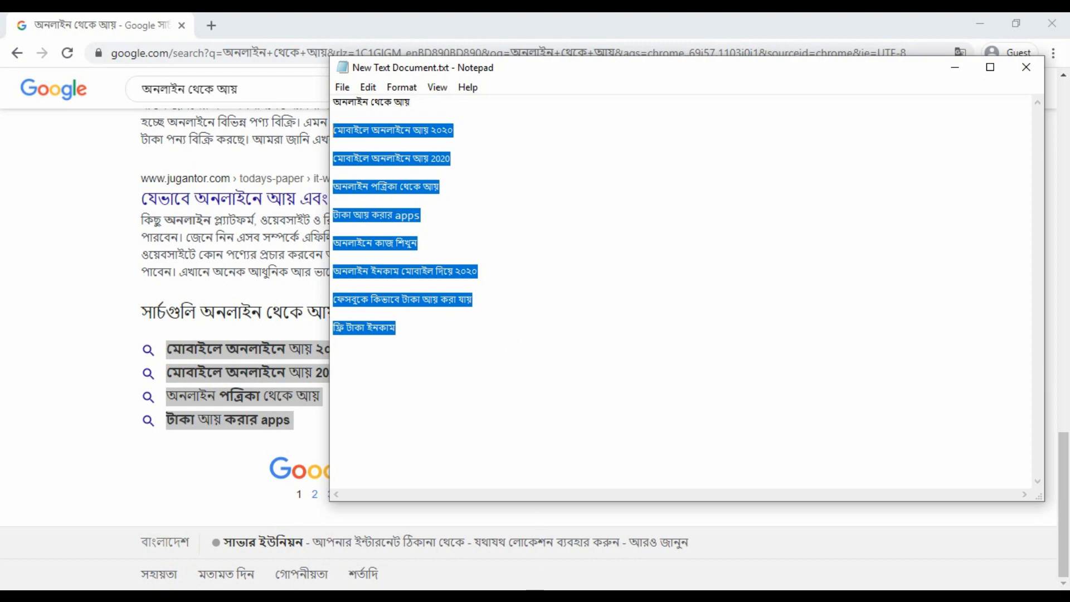
click(532, 595)
click(207, 256)
key(ctrl+v)
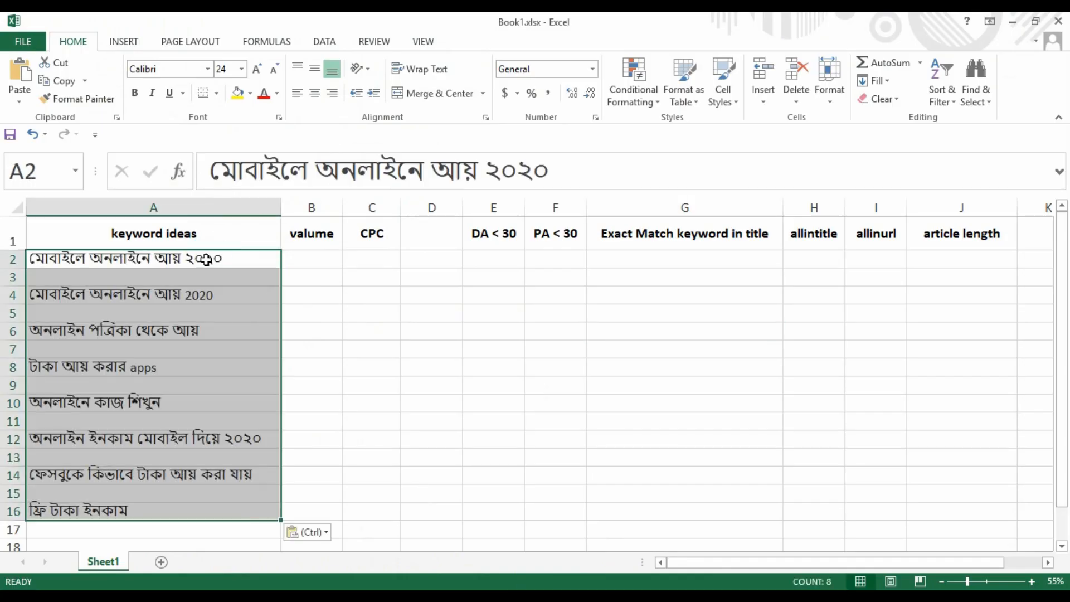
Check the pasted keywords and blank rows A7 and A9 in column A, then return to Google results.
click(214, 352)
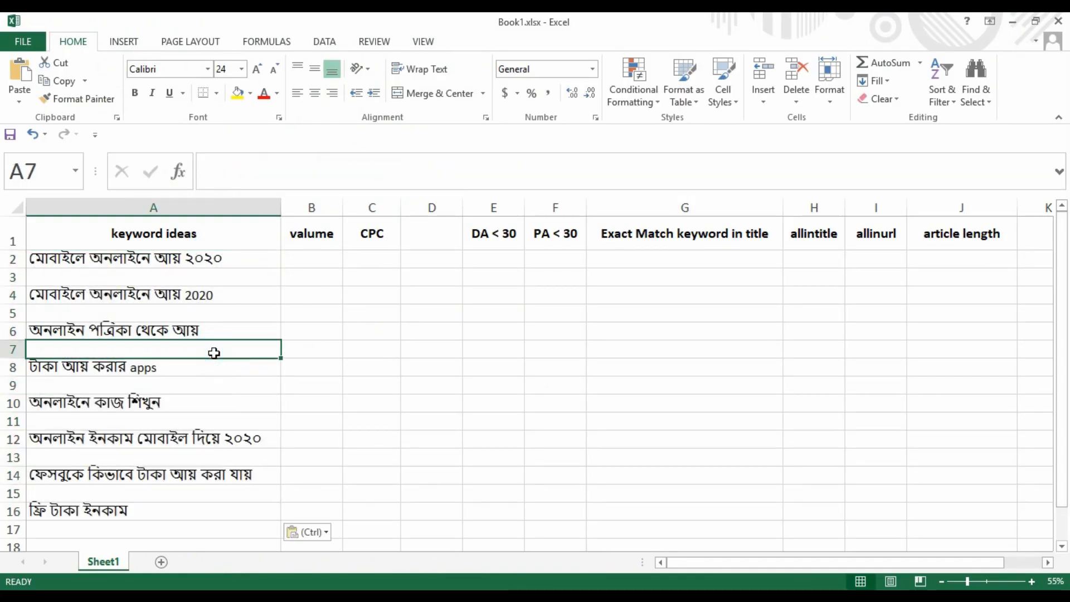
click(220, 261)
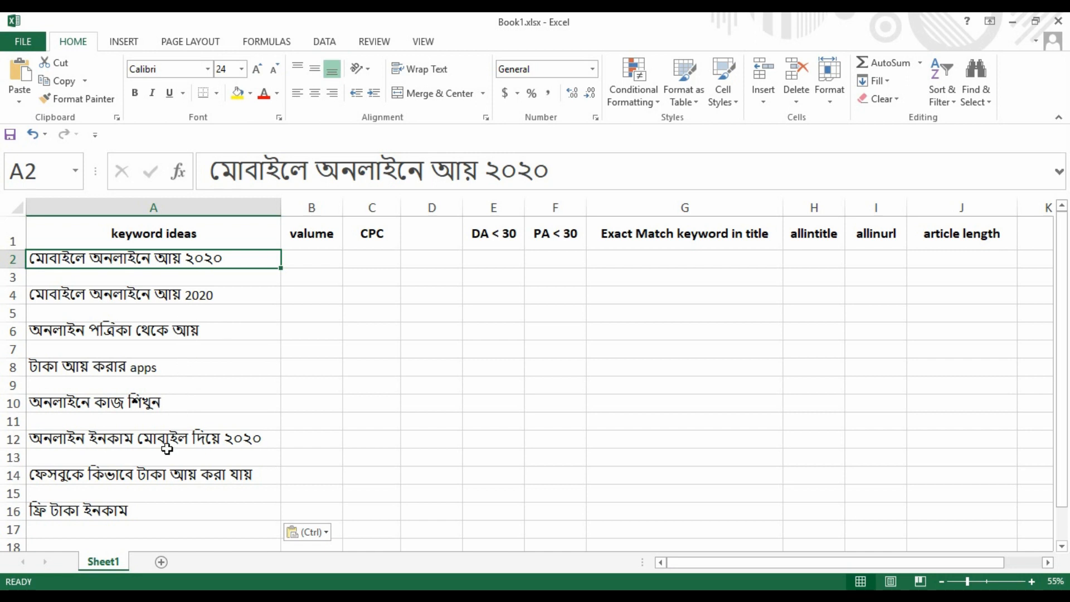
click(186, 352)
click(187, 381)
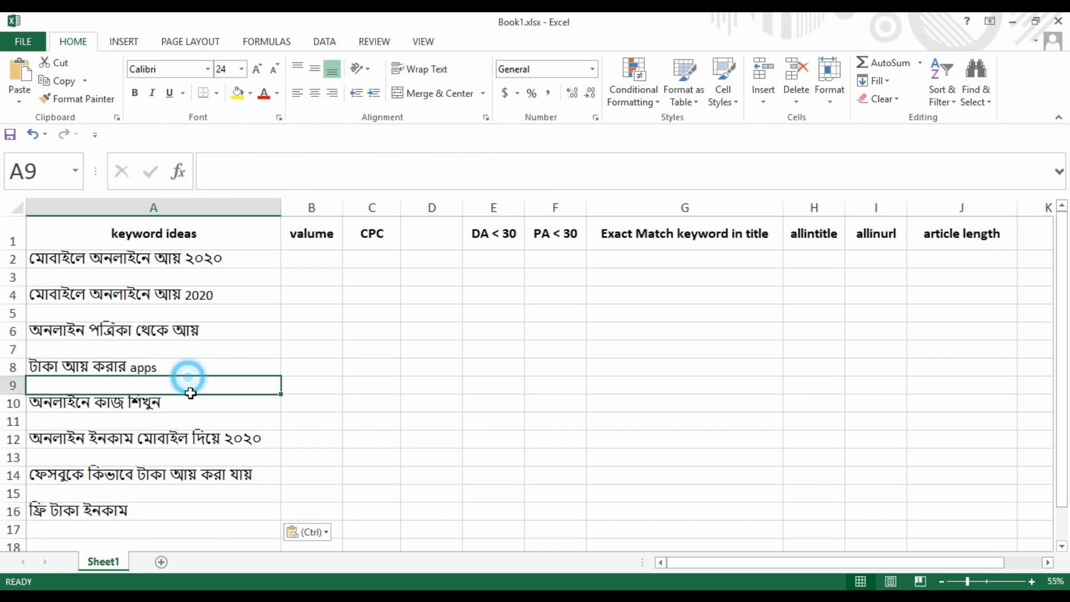
click(195, 405)
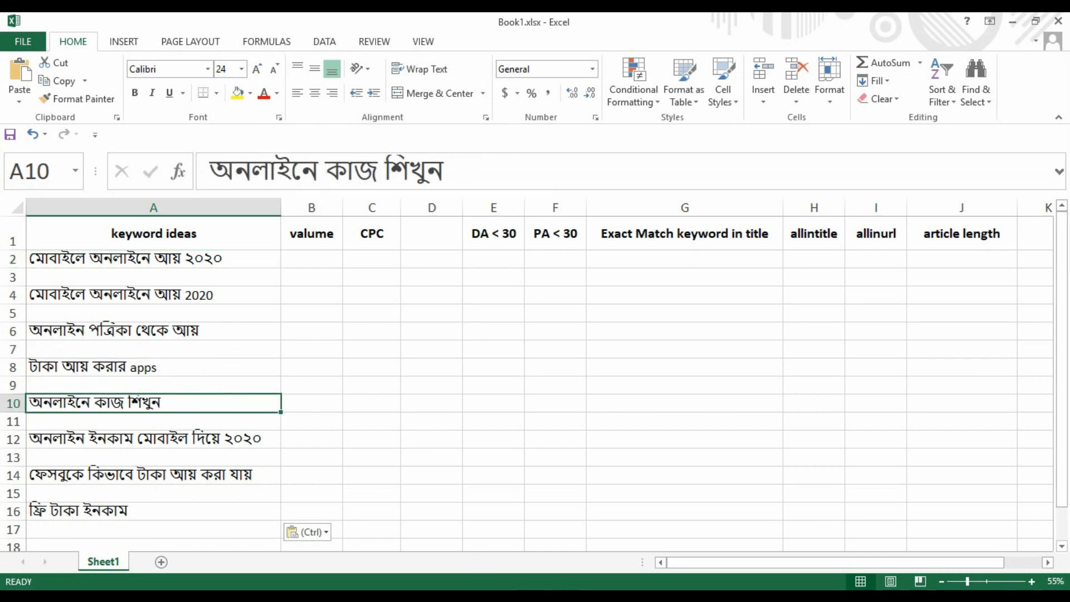
key(alt+Tab)
key(alt+Tab)
scroll(549, 375, up, 12)
click(695, 223)
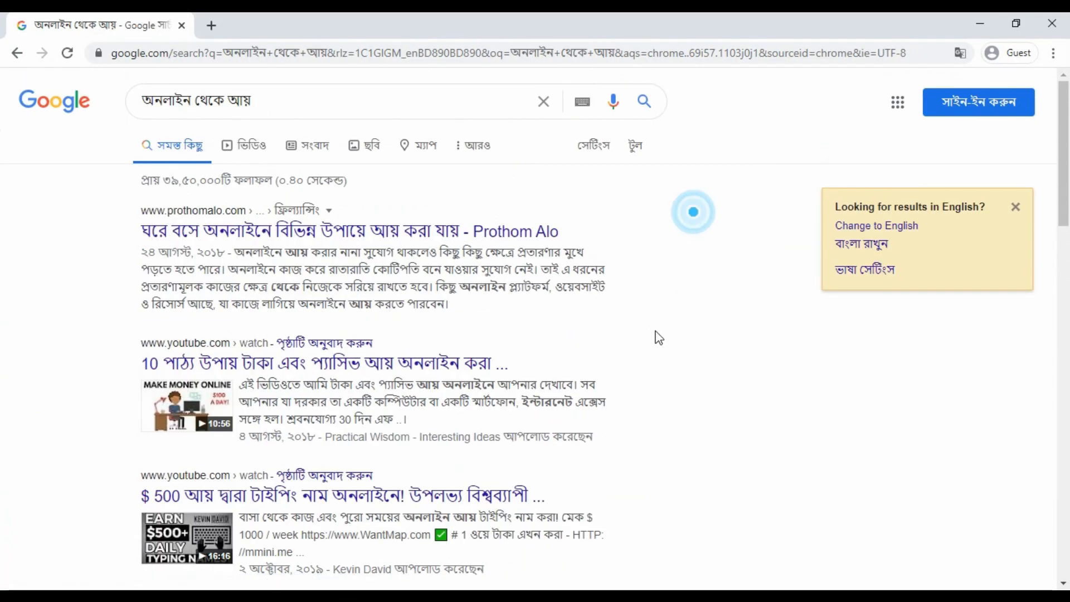
Scroll through the 'অনলাইন থেকে আয়' Google results page.
scroll(550, 337, down, 15)
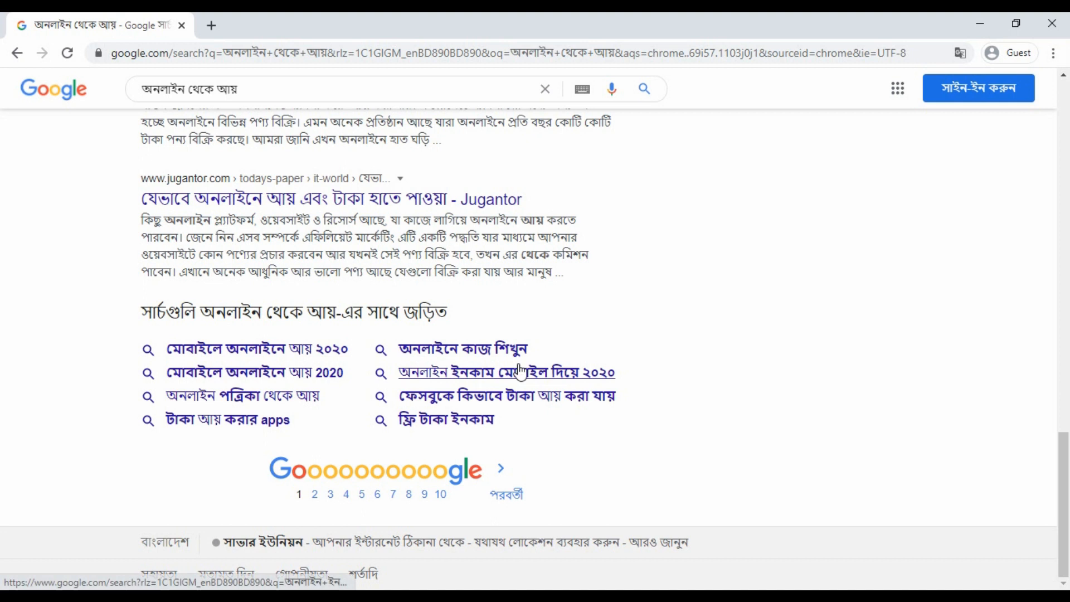
scroll(515, 427, up, 15)
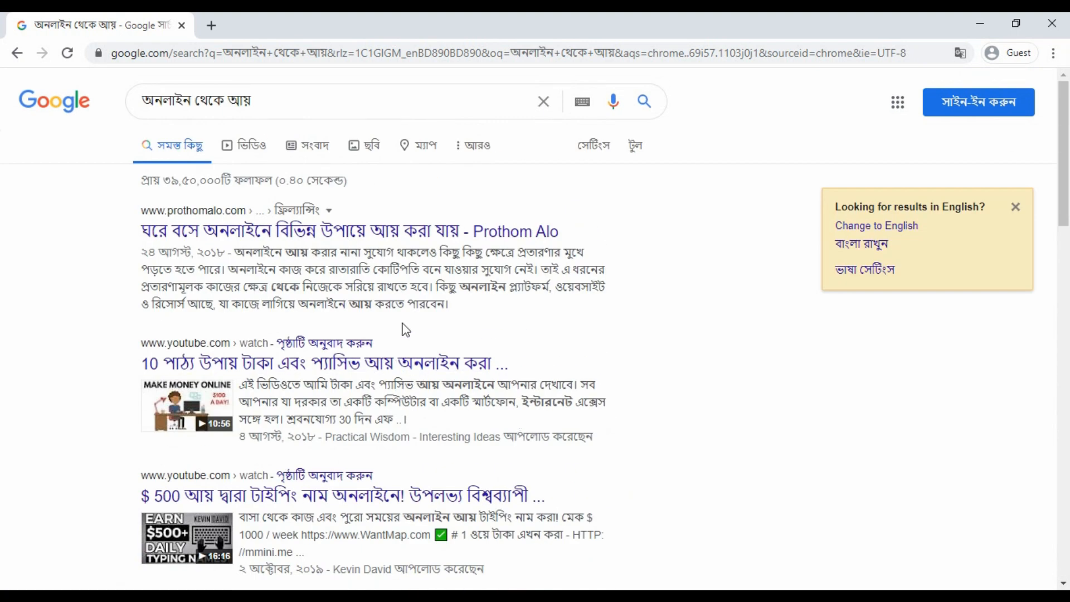
click(703, 107)
Search 'google keyword planner' in a new tab and open the Google Ads Keyword Planner page.
click(211, 26)
click(311, 59)
text(ুসব্যাড)
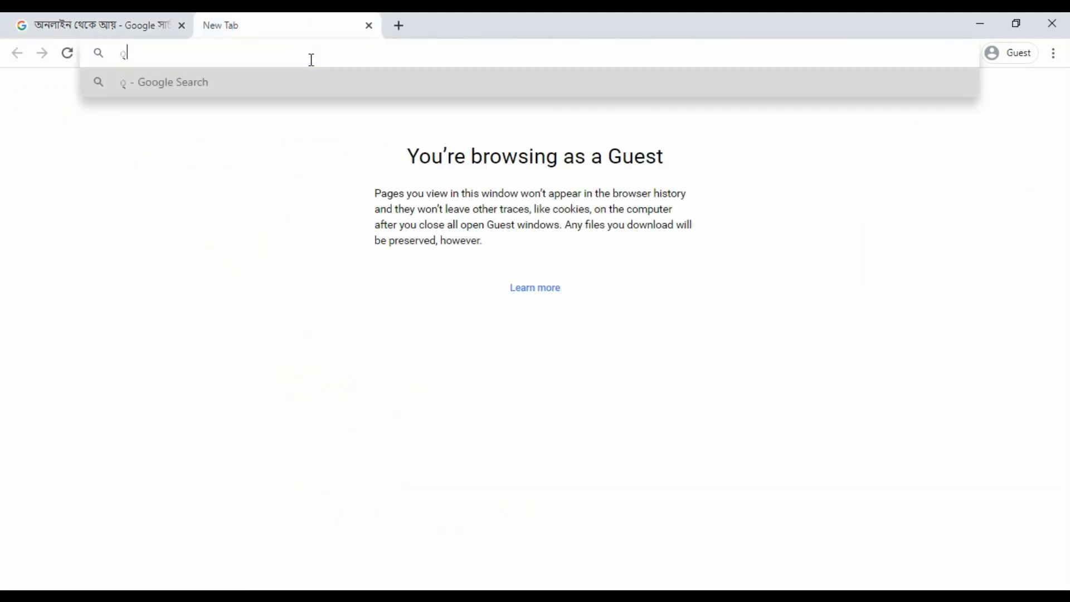
key(BackSpace)
key(BackSpace)
key(BackSpace)
key(BackSpace)
key(BackSpace)
key(BackSpace)
key(BackSpace)
text(google keyword mplan)
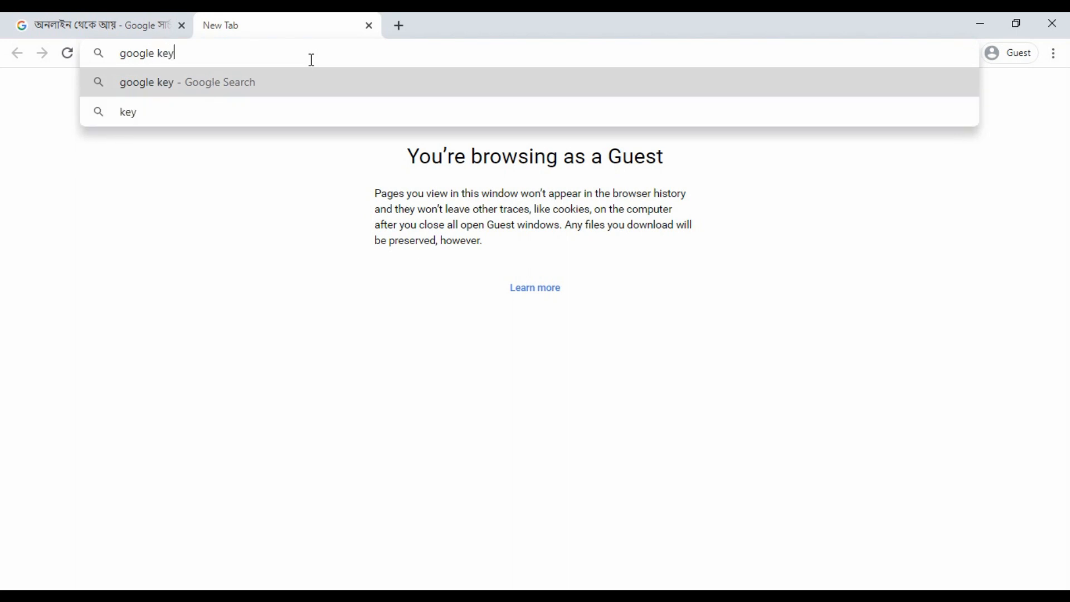
key(BackSpace)
key(BackSpace)
key(BackSpace)
key(BackSpace)
key(BackSpace)
text(planner)
key(Return)
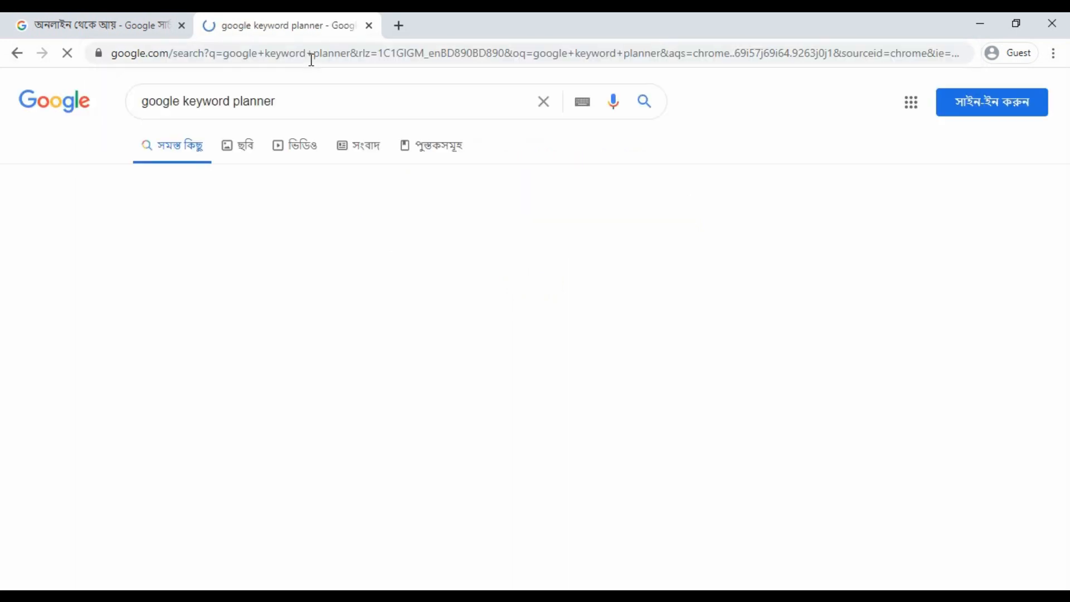
click(265, 230)
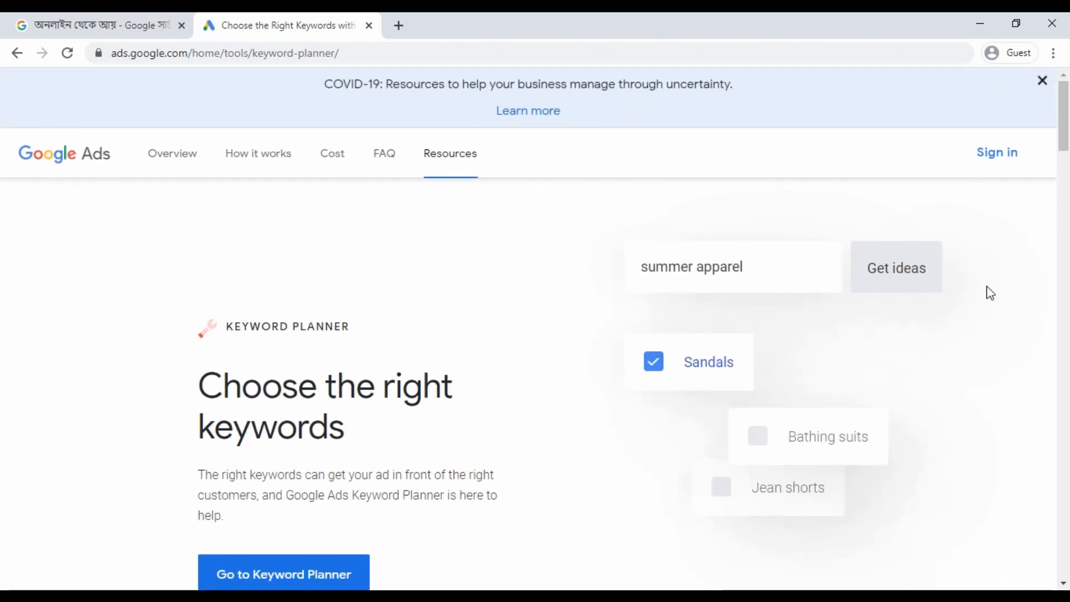
click(995, 152)
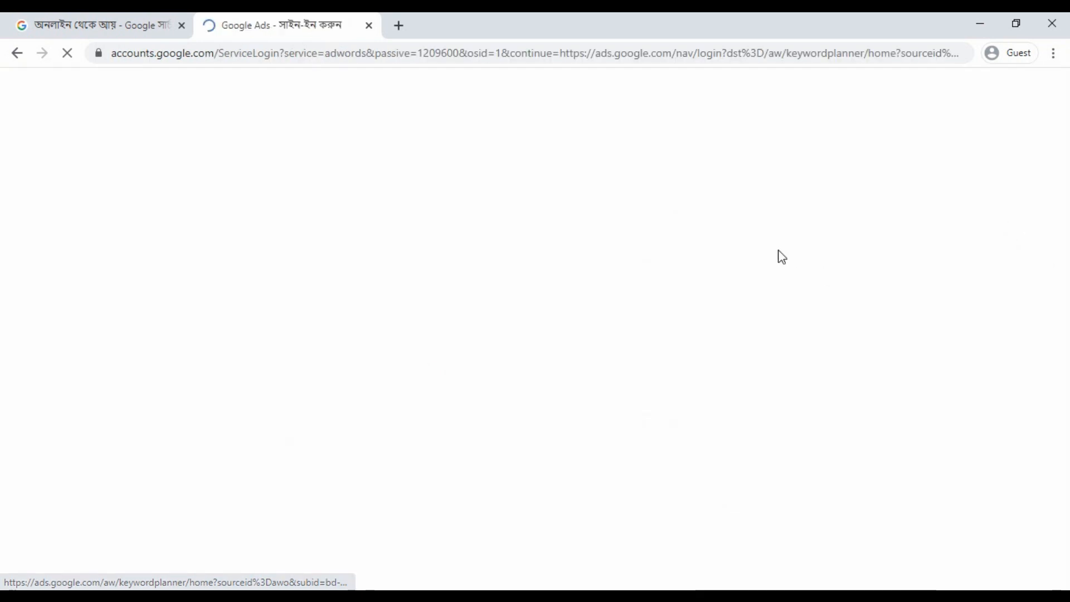
Sign in to Google Ads with the account e-mail and password to reach Keyword Planner.
click(574, 307)
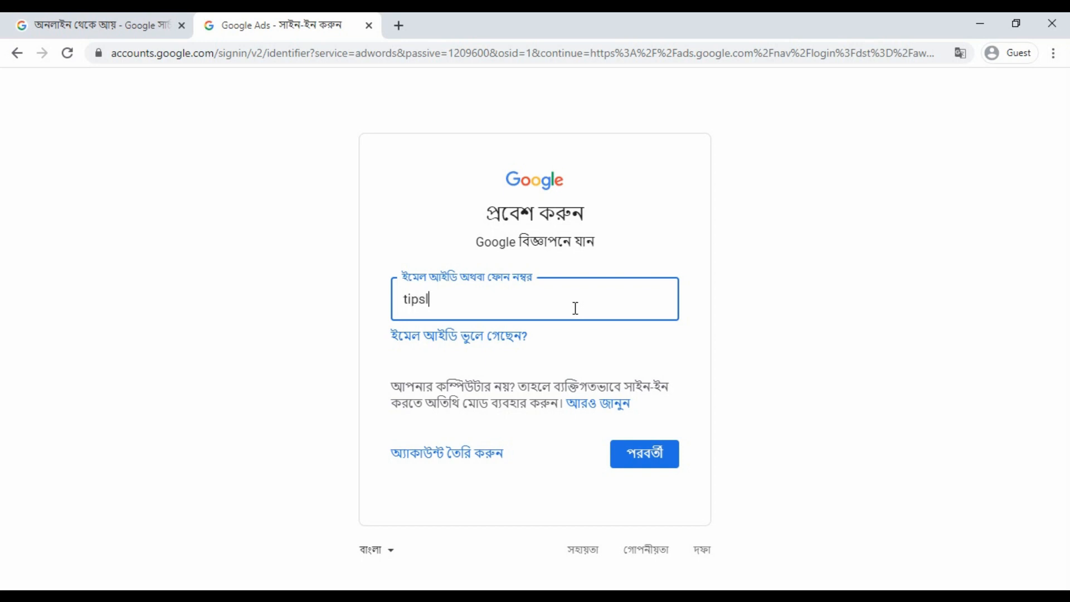
click(634, 464)
text(*****)
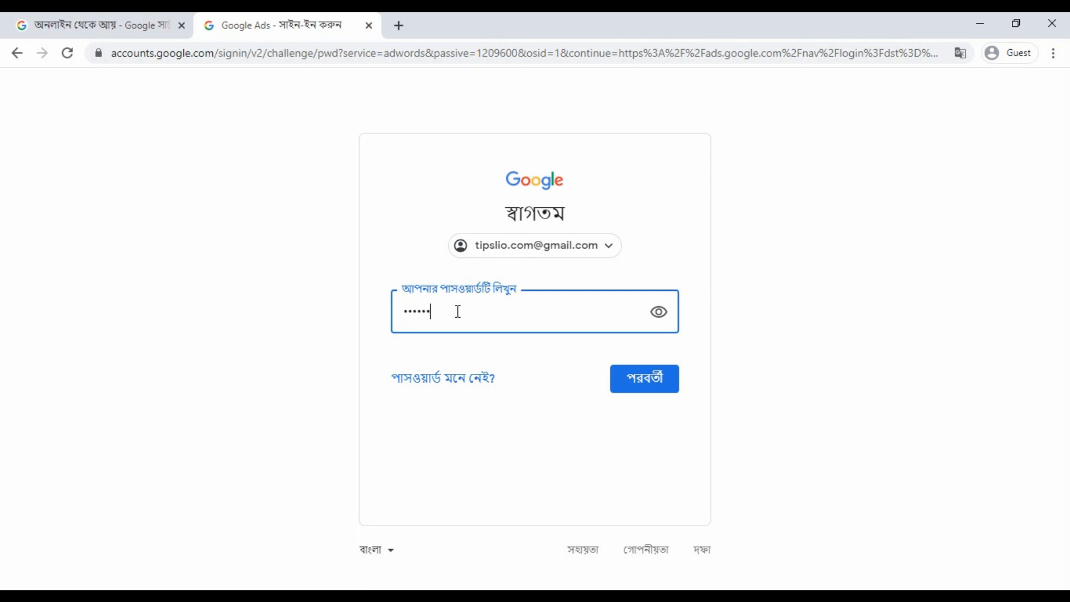
key(Return)
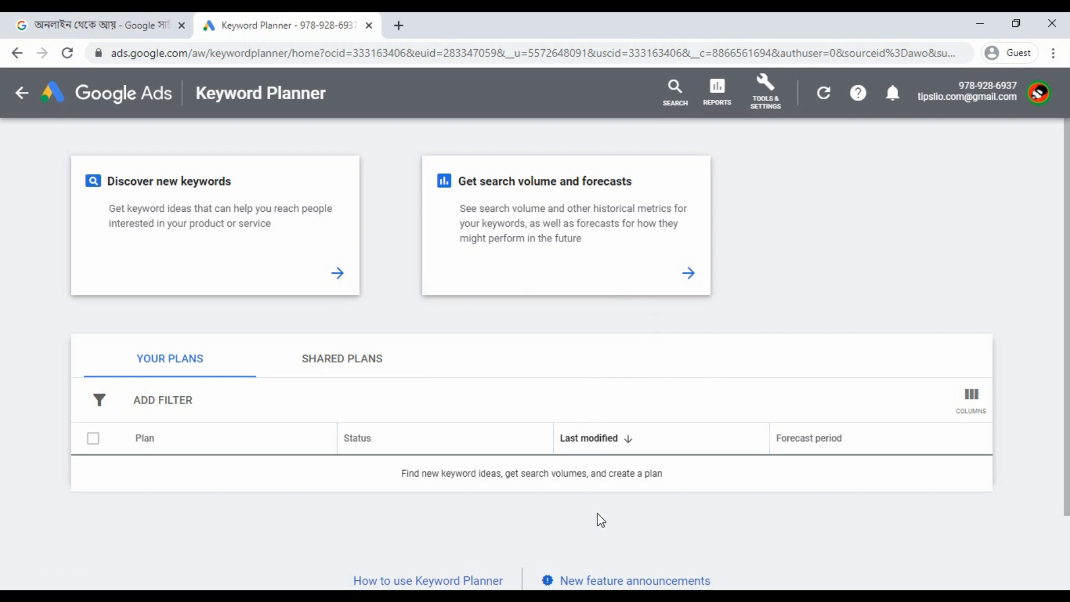
key(alt+Tab)
Get keyword ideas for 'অনলাইন থেকে আয়' via Discover new keywords.
click(520, 141)
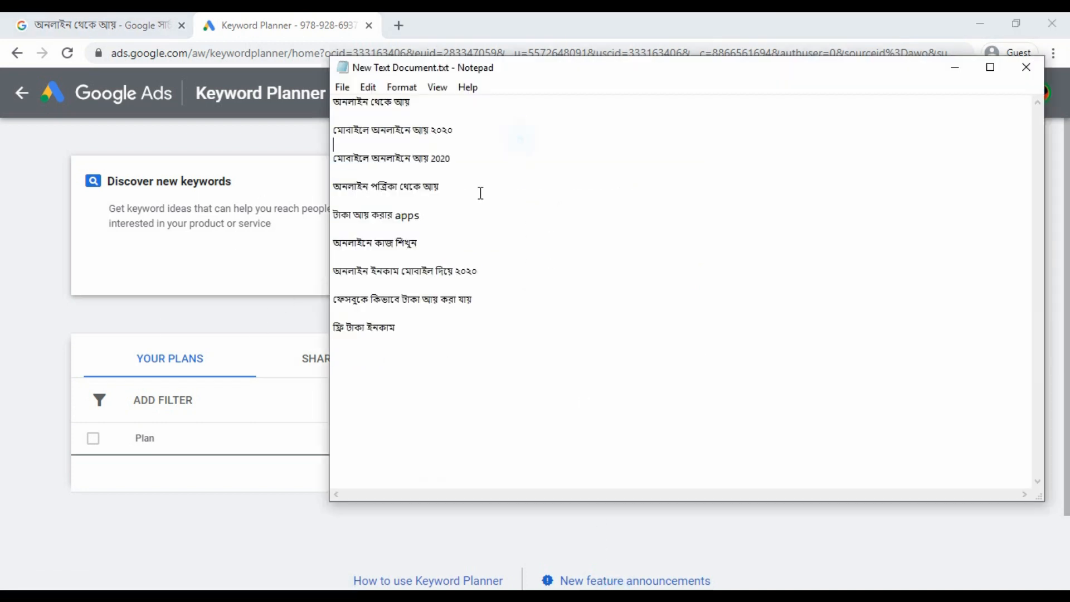
double_click(429, 98)
key(ctrl+c)
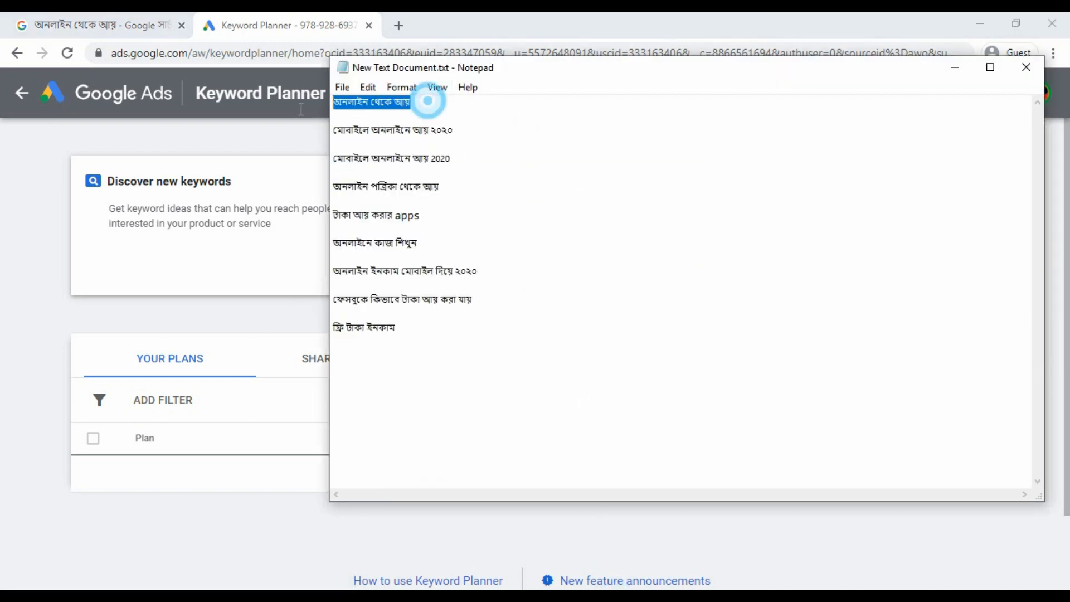
click(185, 228)
key(ctrl+v)
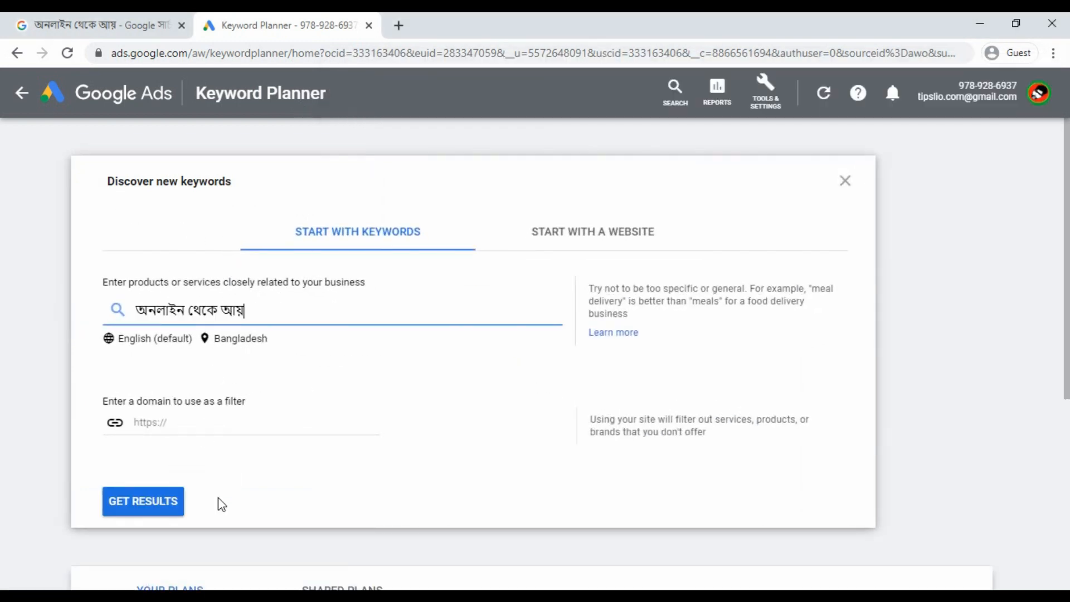
click(165, 508)
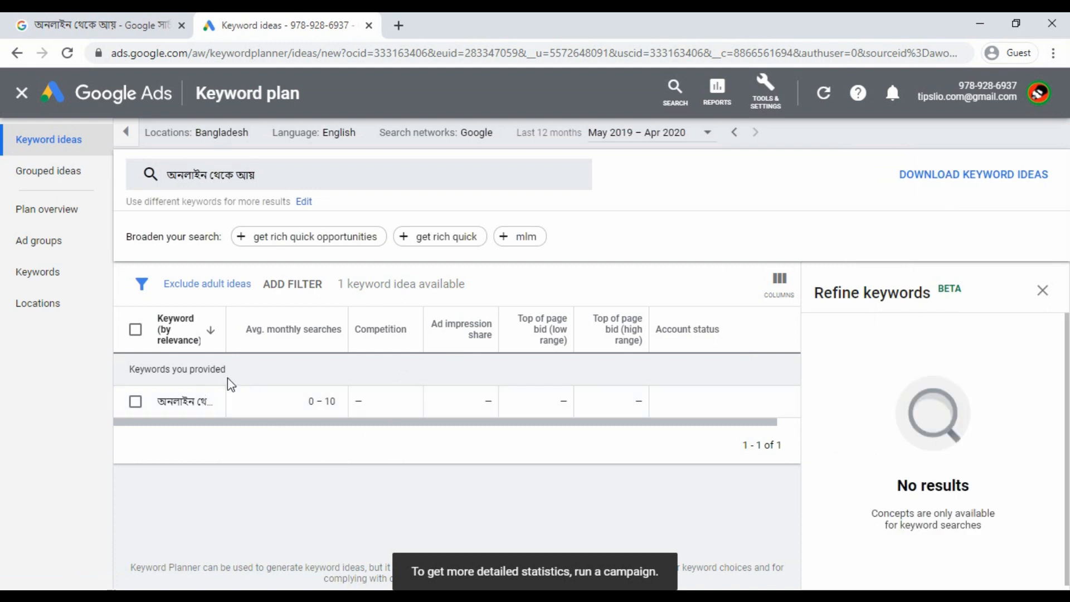
Widen the Keyword column and set the results language to Bengali.
drag(227, 310, 289, 310)
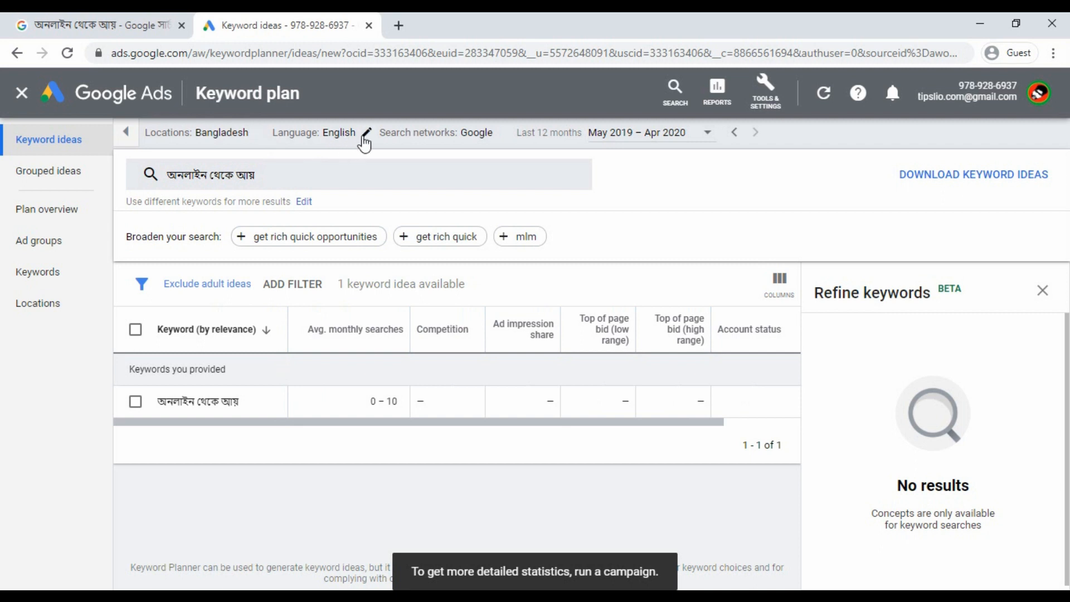
click(362, 140)
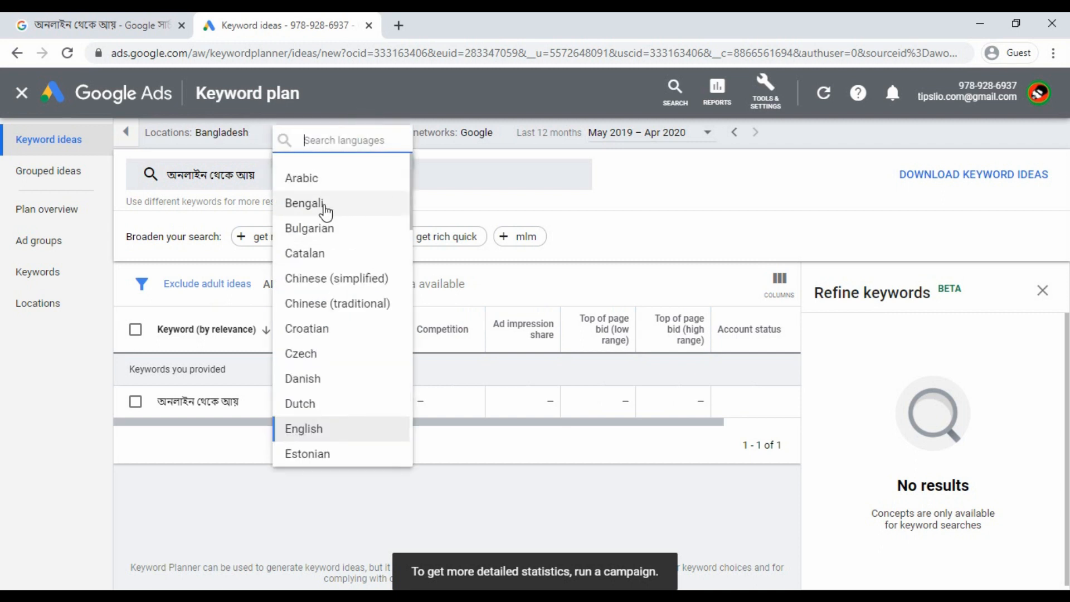
click(324, 207)
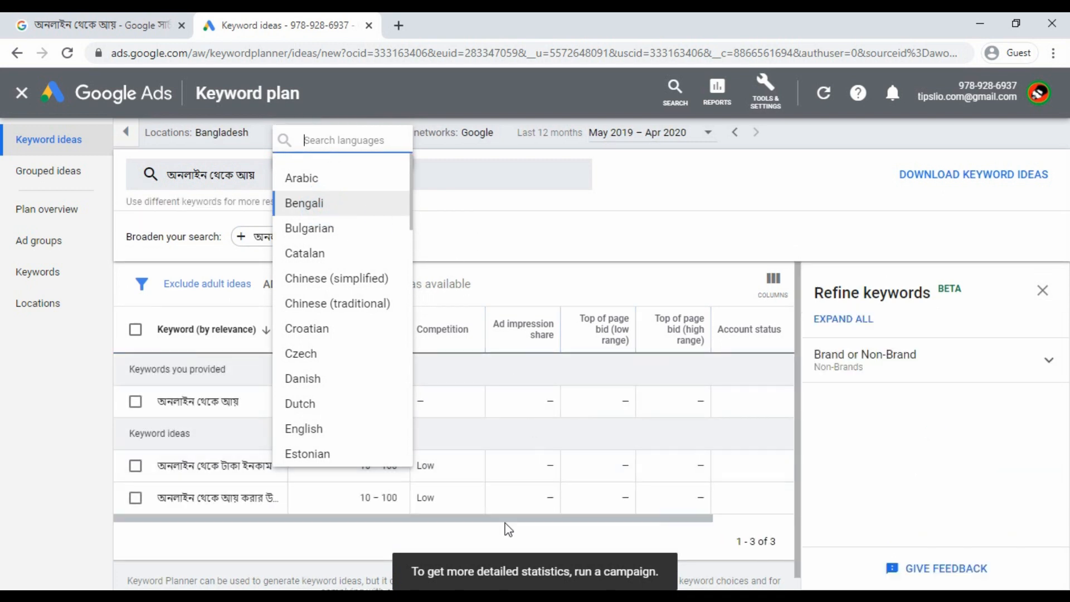
click(385, 532)
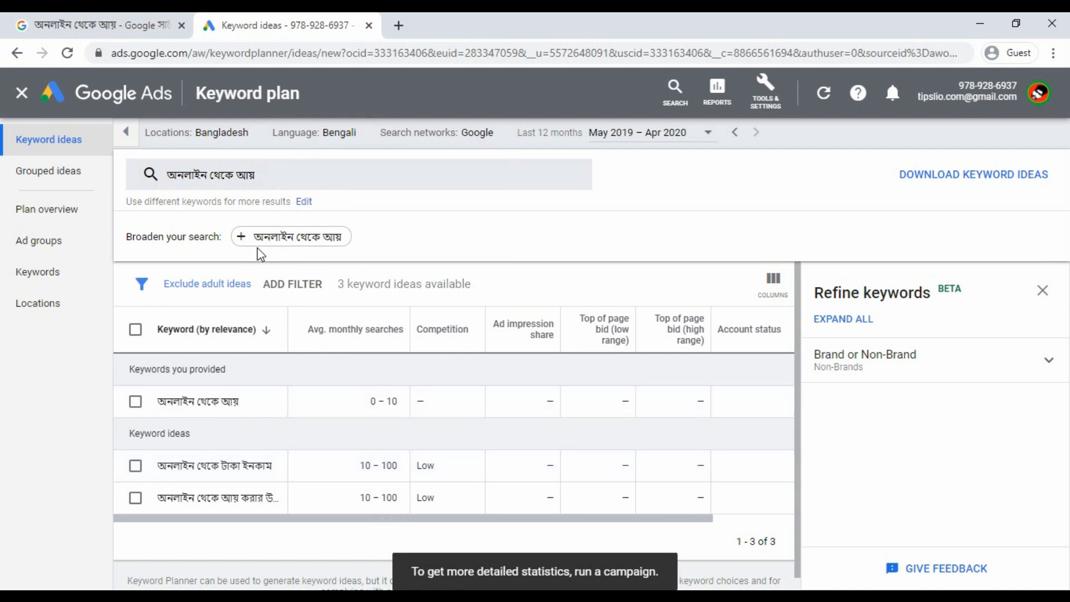
Edit the seed keyword to 'অনলাইন আয়' and get its keyword ideas.
click(249, 184)
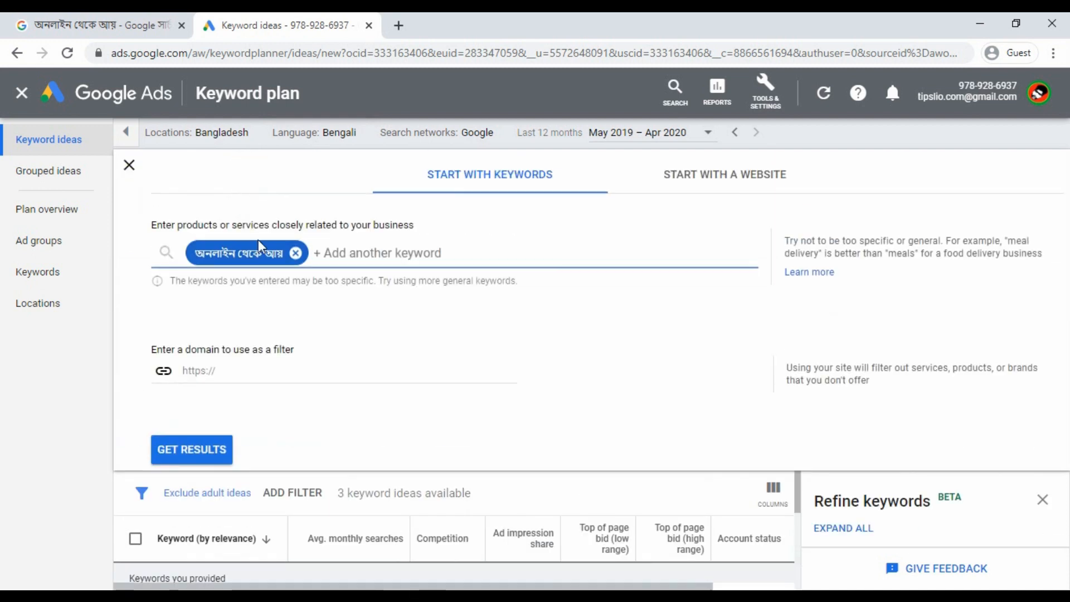
click(263, 255)
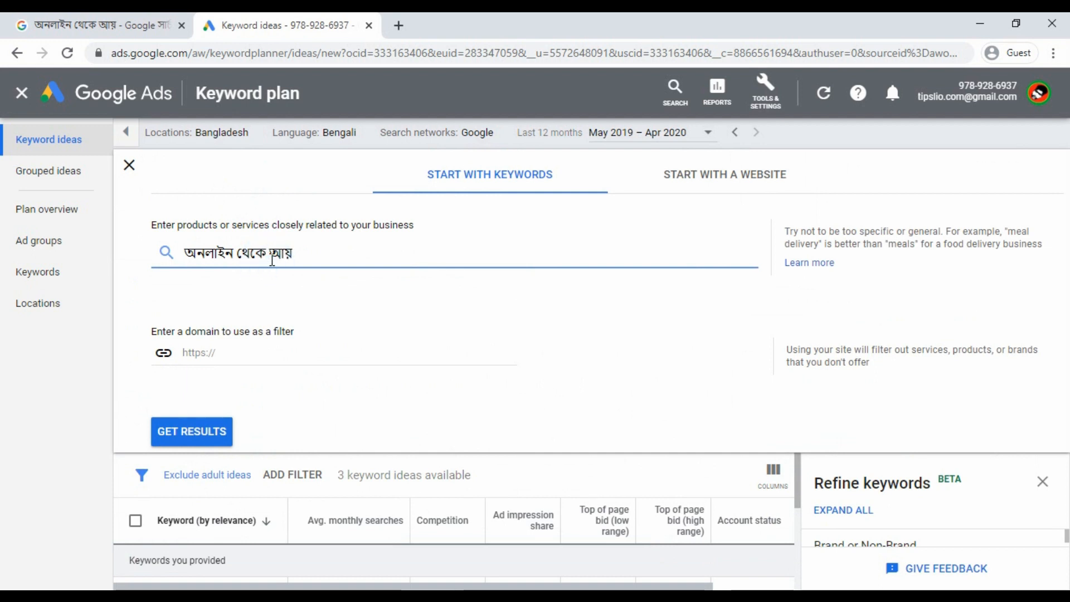
key(BackSpace)
key(BackSpace)
key(BackSpace)
key(BackSpace)
key(BackSpace)
click(220, 431)
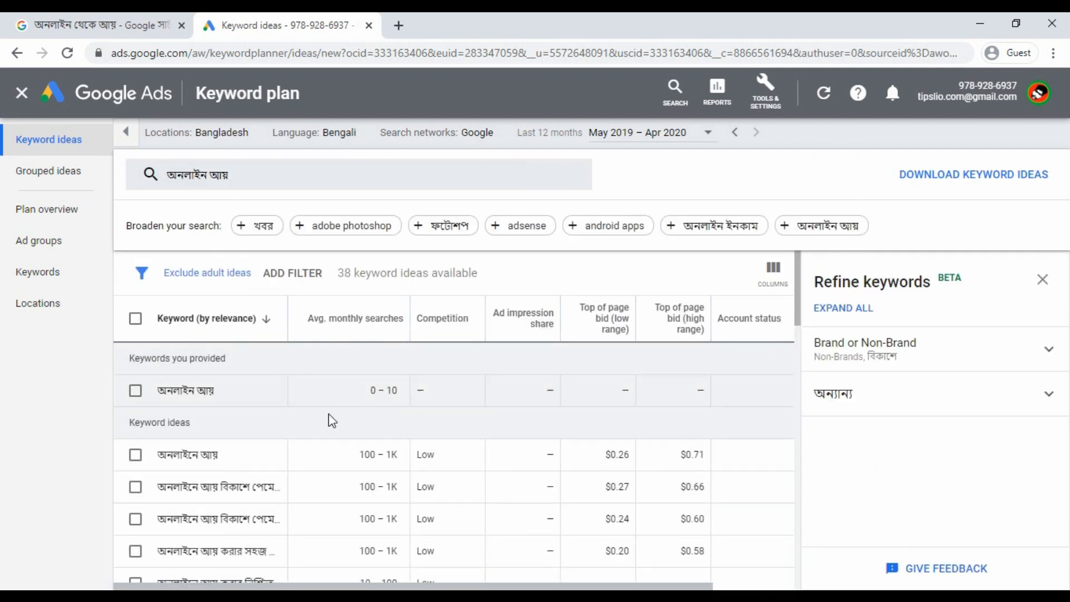
scroll(316, 438, down, 15)
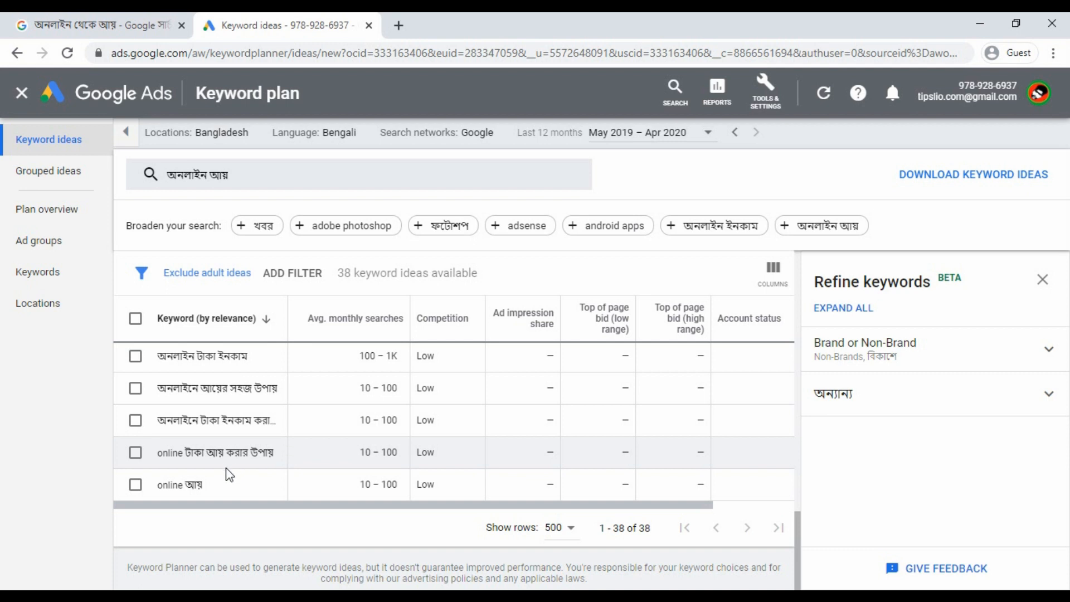
scroll(226, 465, up, 15)
Change the seed to 'অনলাইনে আয়', get its 35 ideas, and widen the Keyword column.
click(214, 175)
click(231, 256)
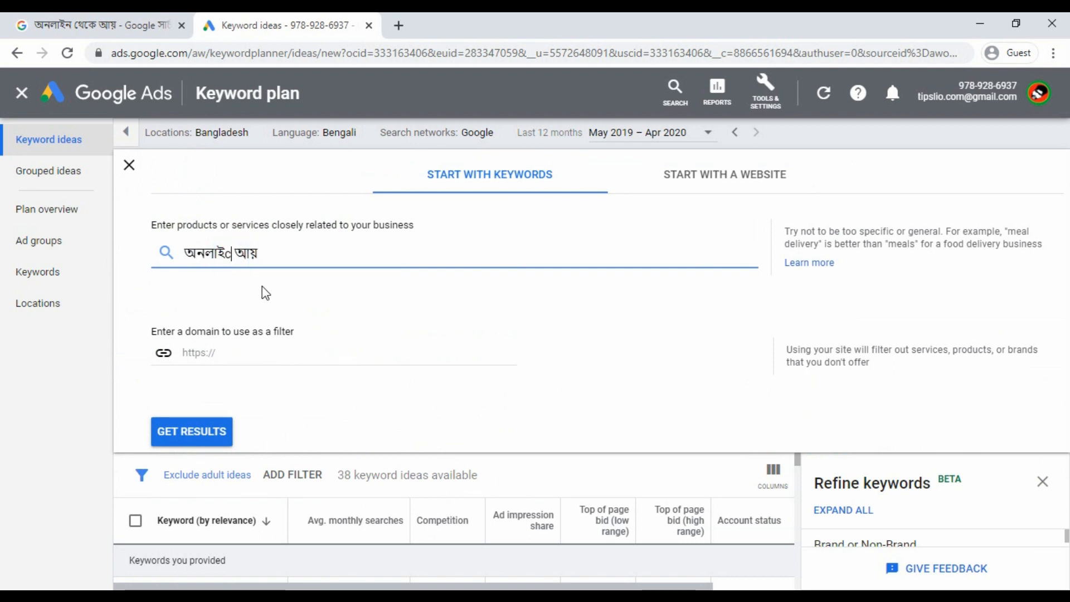
key(BackSpace)
text(নে)
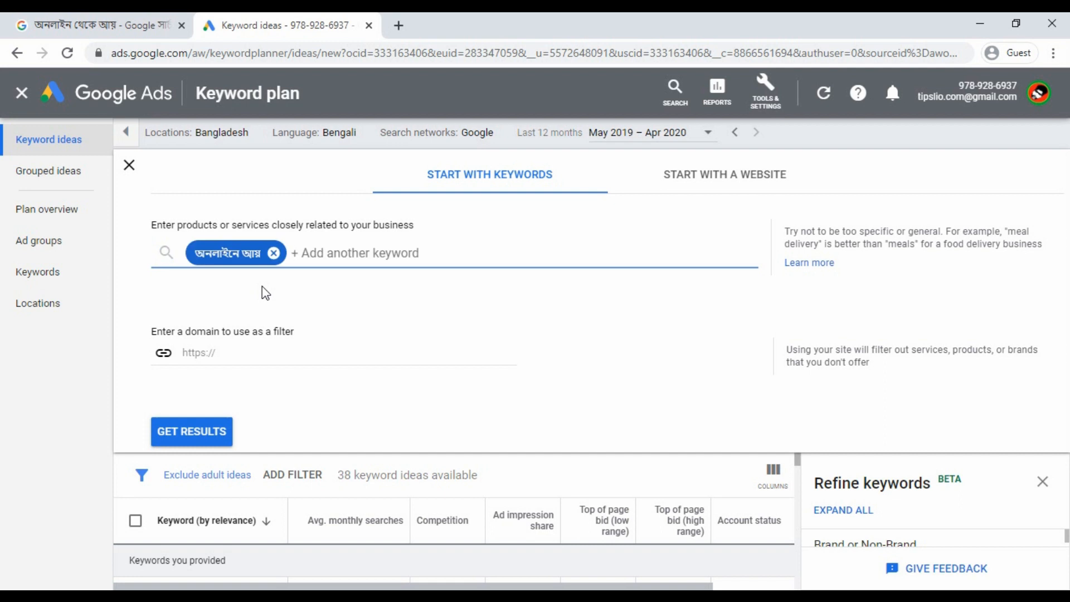
click(223, 439)
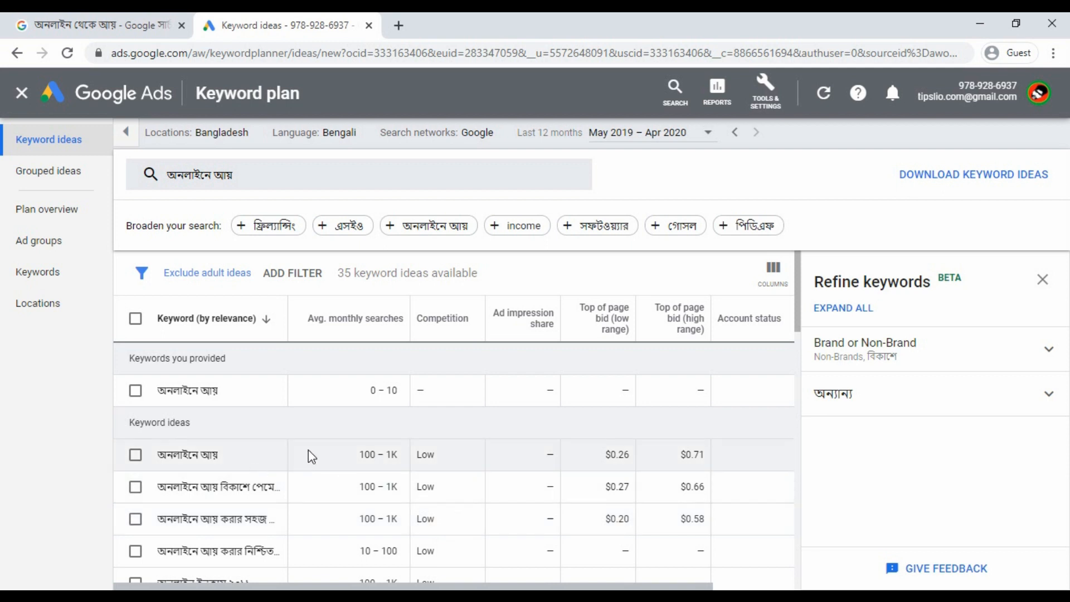
scroll(309, 450, down, 10)
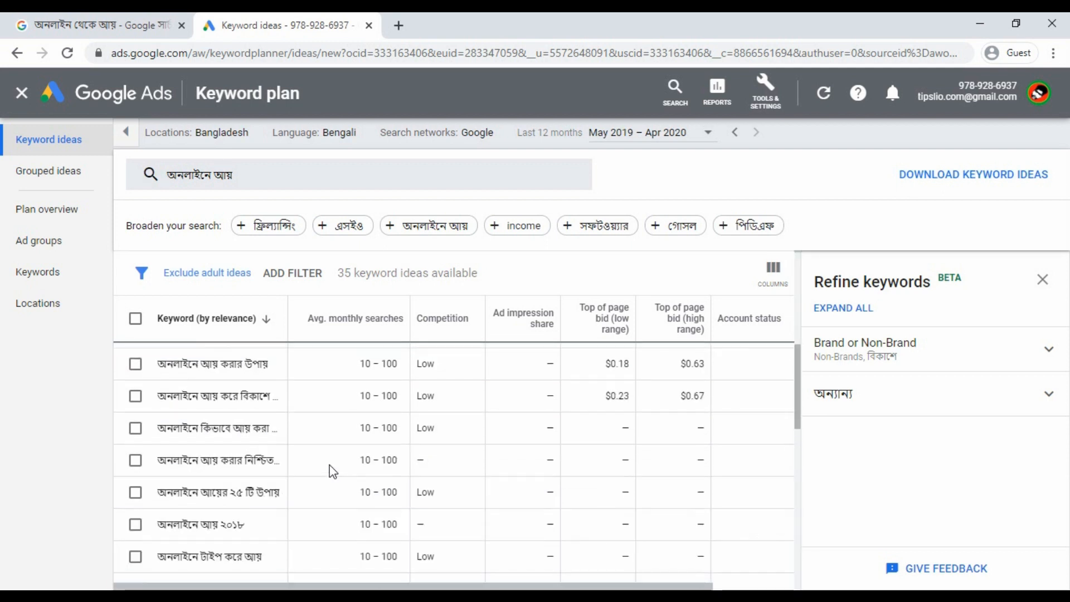
scroll(331, 467, up, 10)
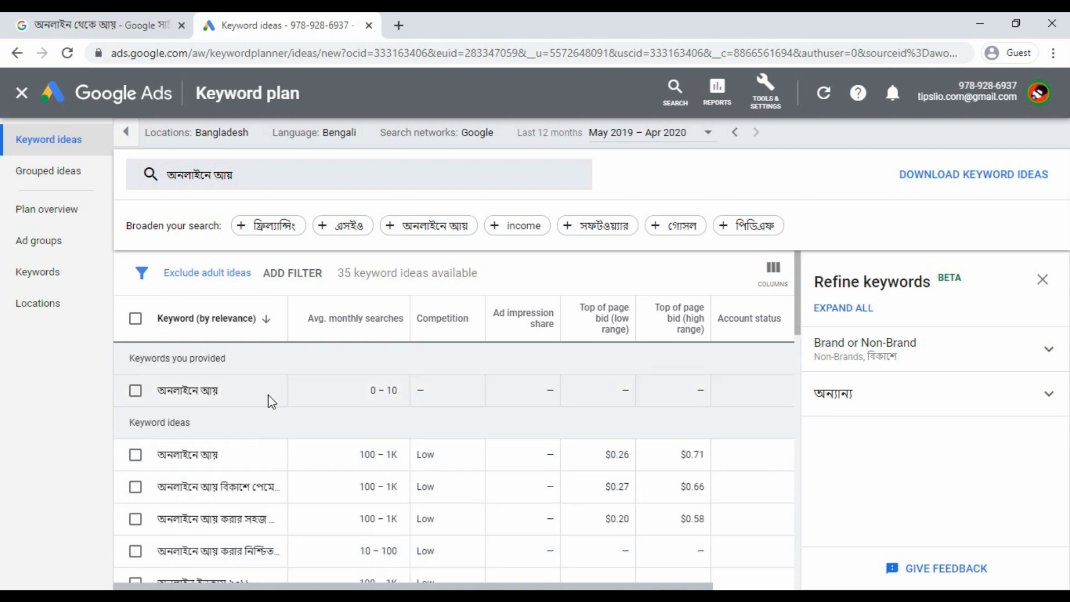
drag(287, 317, 381, 317)
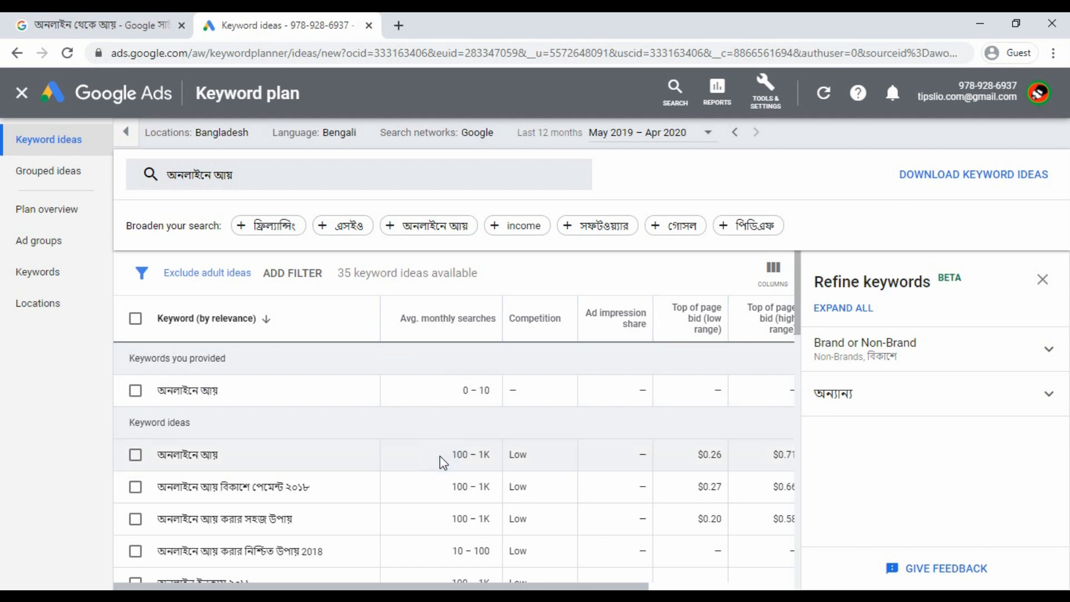
Review the keyword idea rows, selecting the Low competition value, and open a third blank tab.
scroll(451, 456, down, 5)
scroll(452, 455, up, 5)
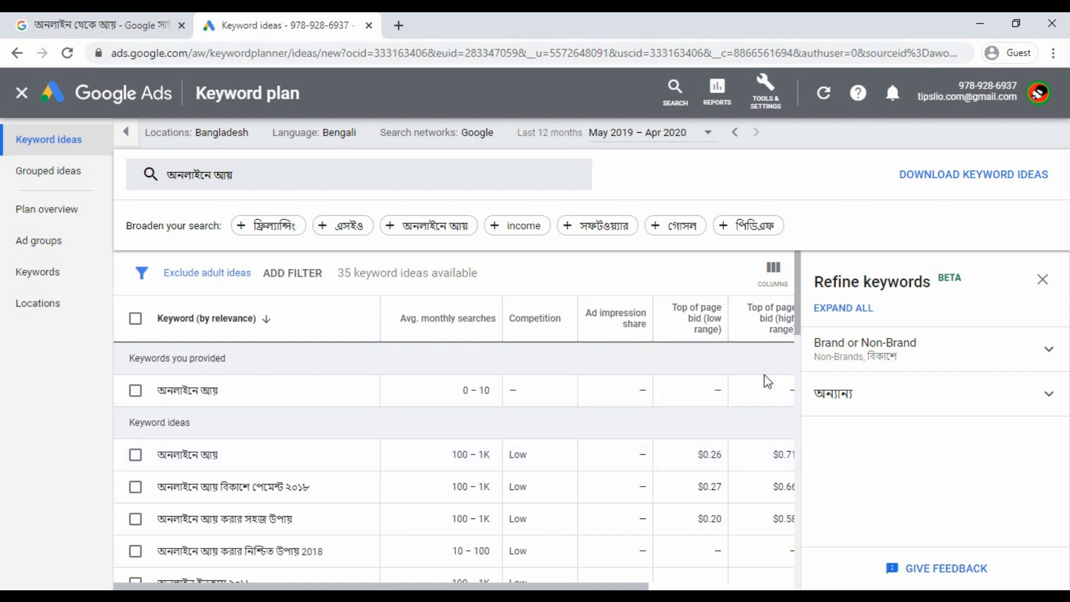
drag(539, 461, 491, 477)
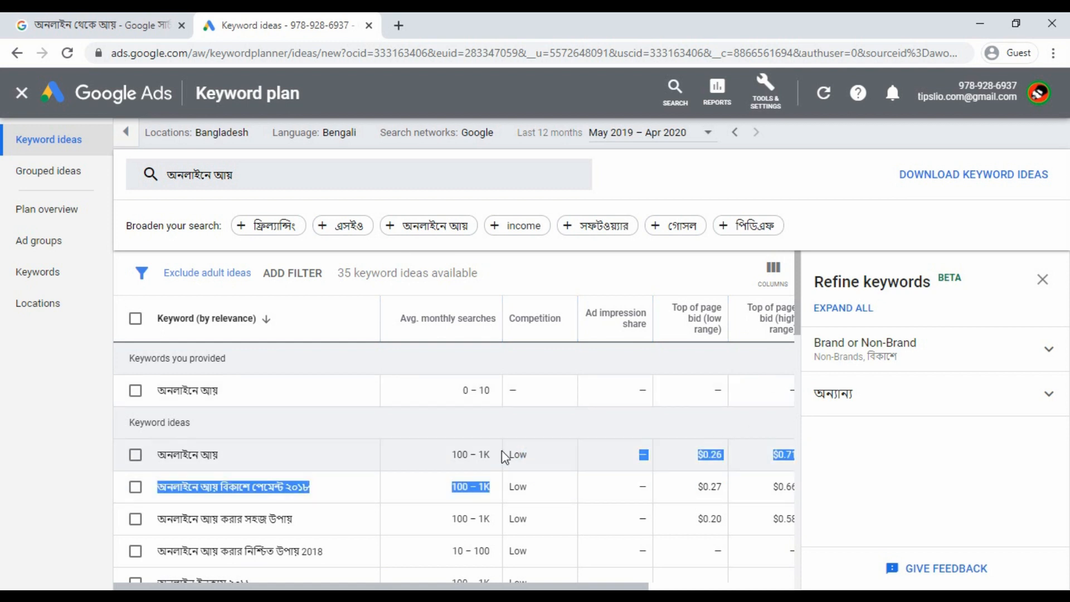
click(525, 428)
double_click(536, 455)
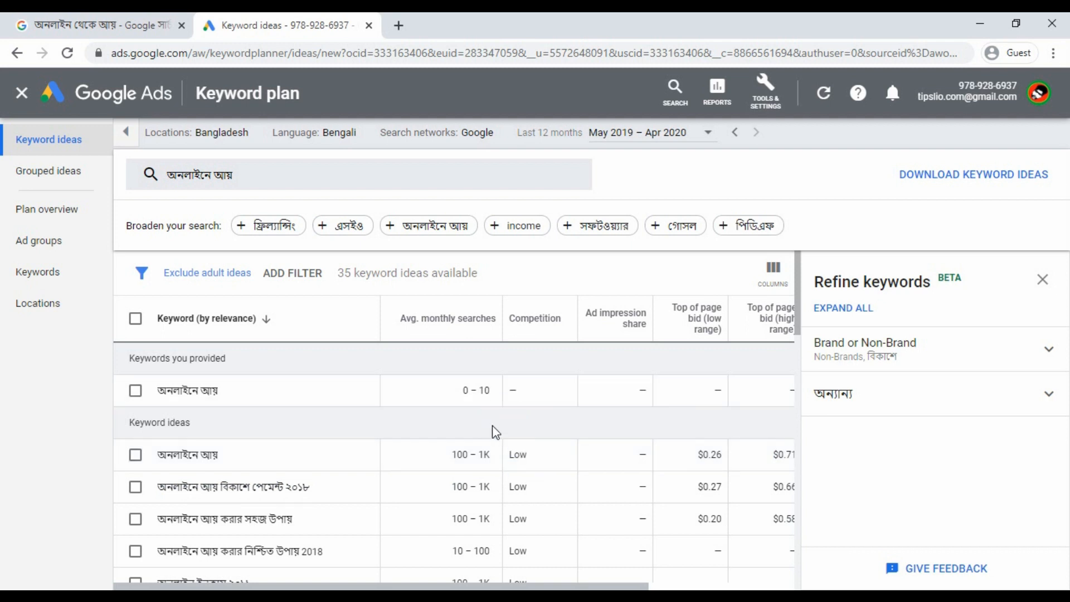
click(399, 25)
click(262, 23)
In the new tab, search 'nail patel' in English and open the Neil Patel website.
click(456, 19)
click(463, 47)
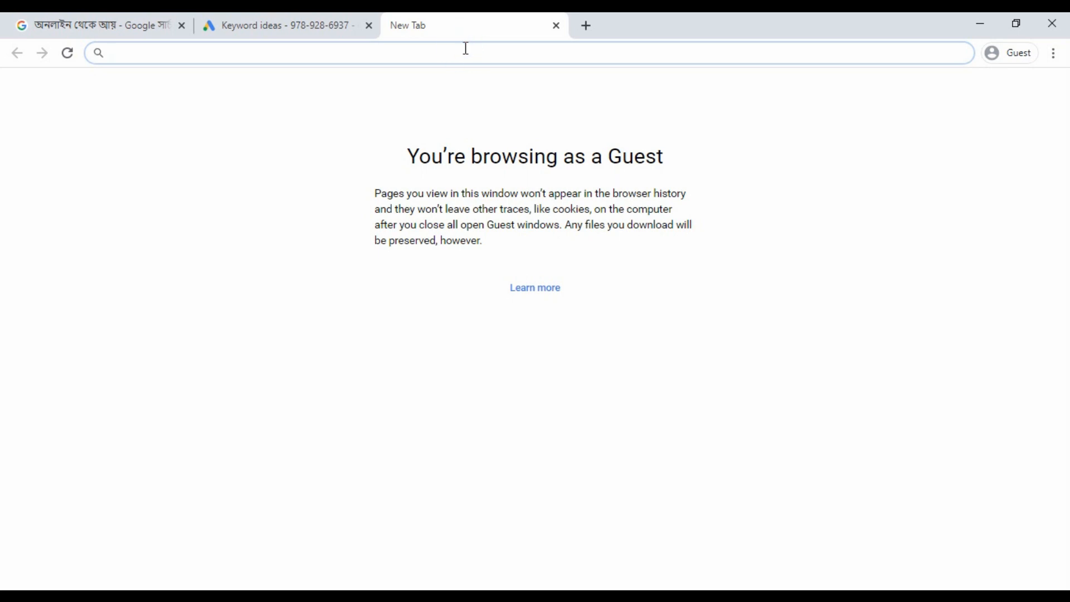
text(সৃম)
key(BackSpace)
key(BackSpace)
key(BackSpace)
key(ctrl+alt+b)
text(nail patel)
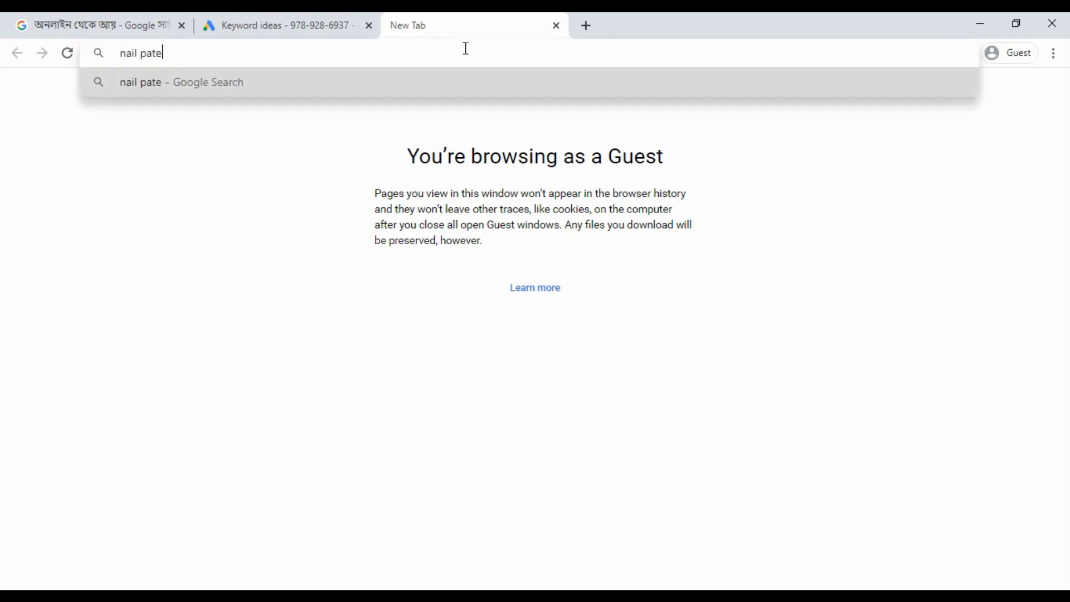
key(Return)
click(320, 283)
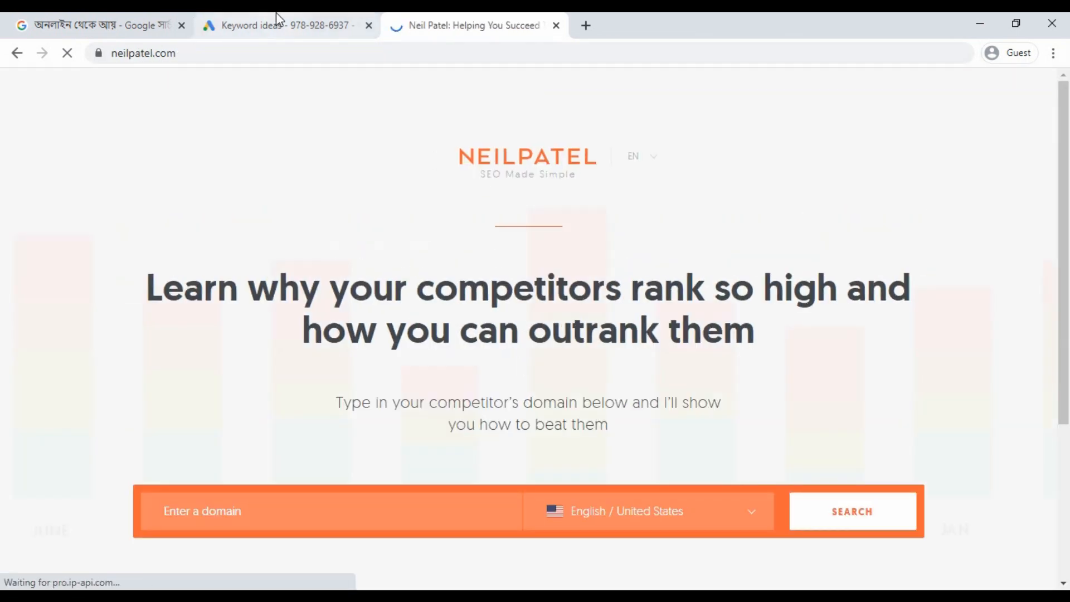
Copy 'অনলাইন থেকে আয়' from the Google tab into Ubersuggest's field and run the search.
click(100, 25)
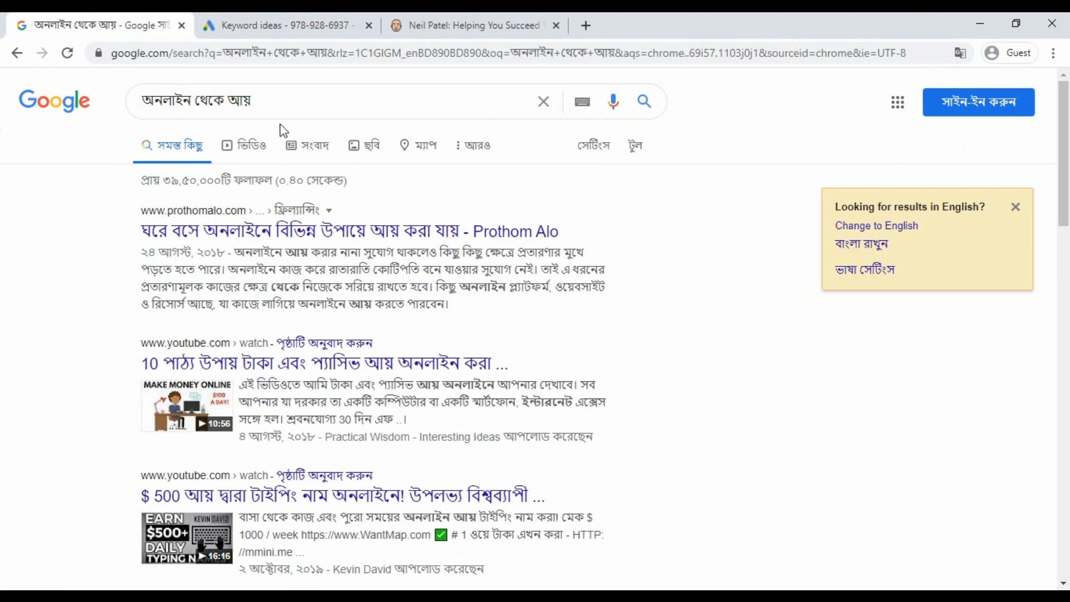
triple_click(275, 103)
key(ctrl+c)
click(485, 25)
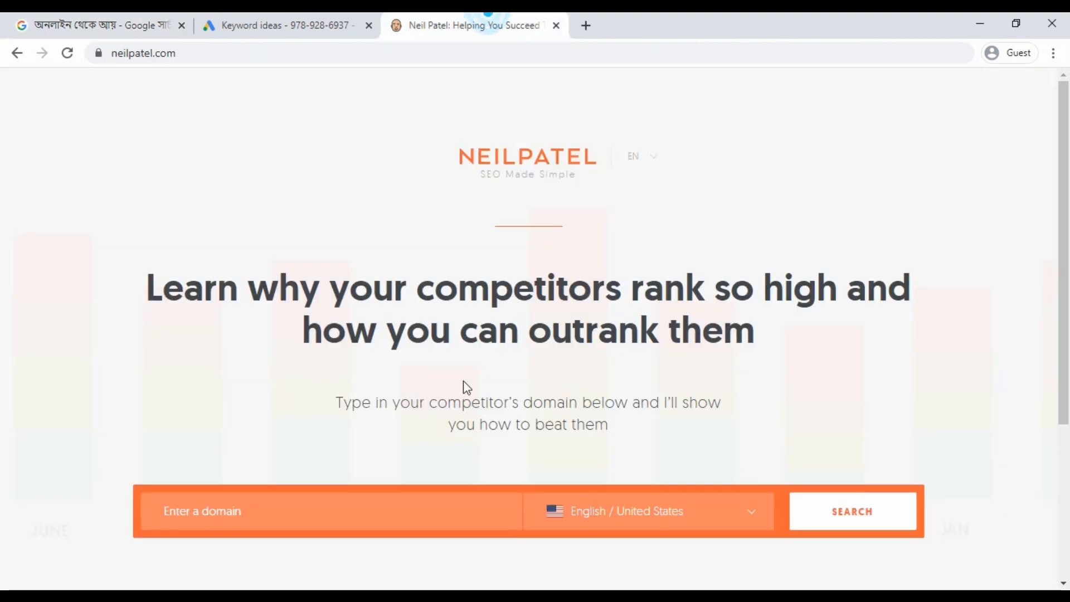
click(377, 512)
key(ctrl+v)
click(843, 529)
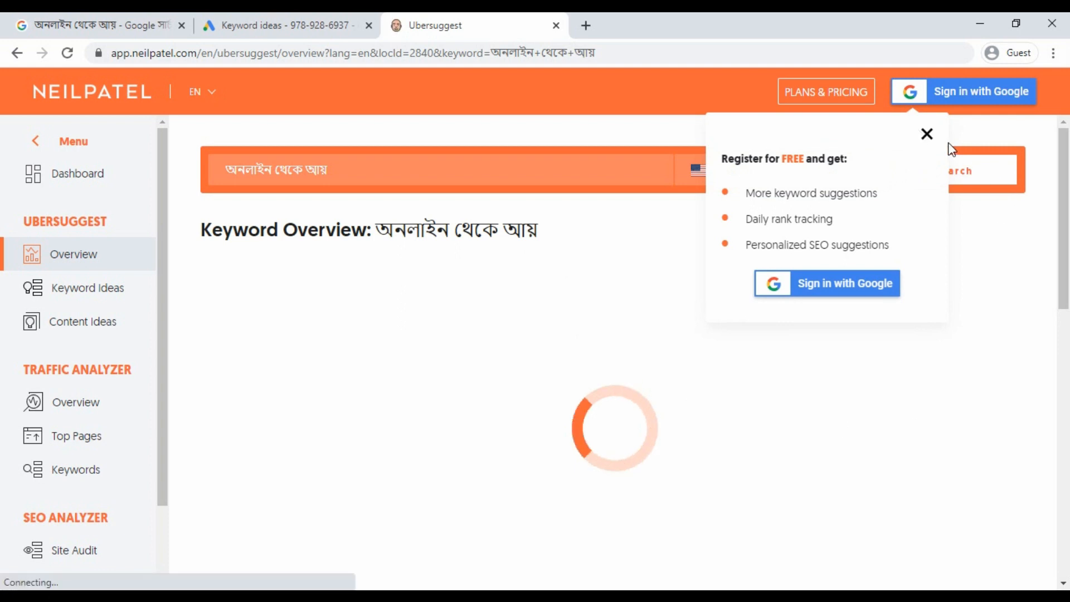
Dismiss Ubersuggest's registration popup and check the language/country list without changing it.
click(926, 133)
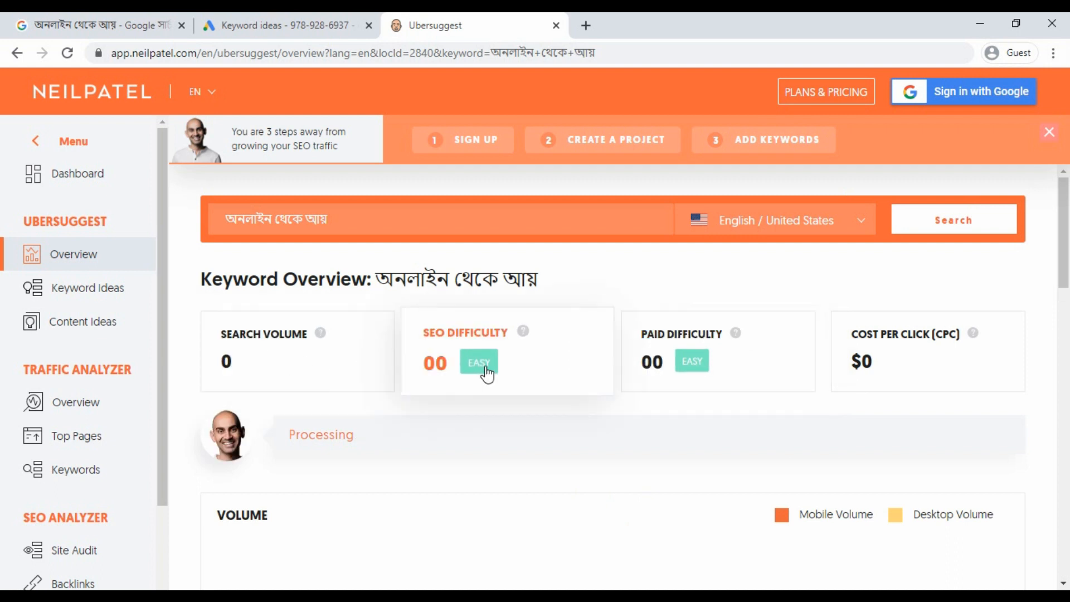
click(862, 223)
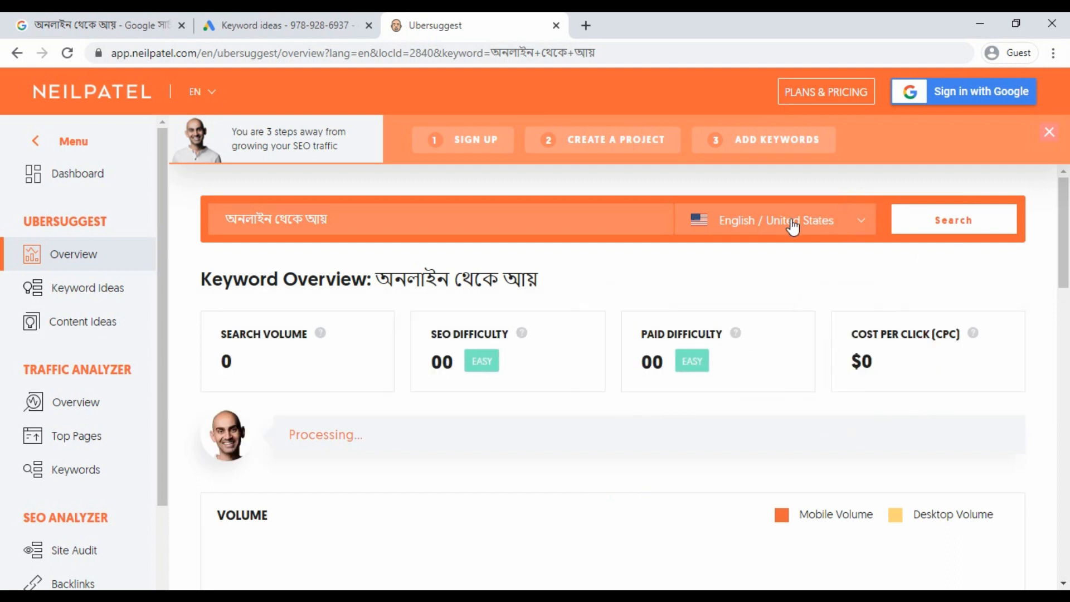
scroll(756, 362, down, 10)
scroll(757, 365, down, 15)
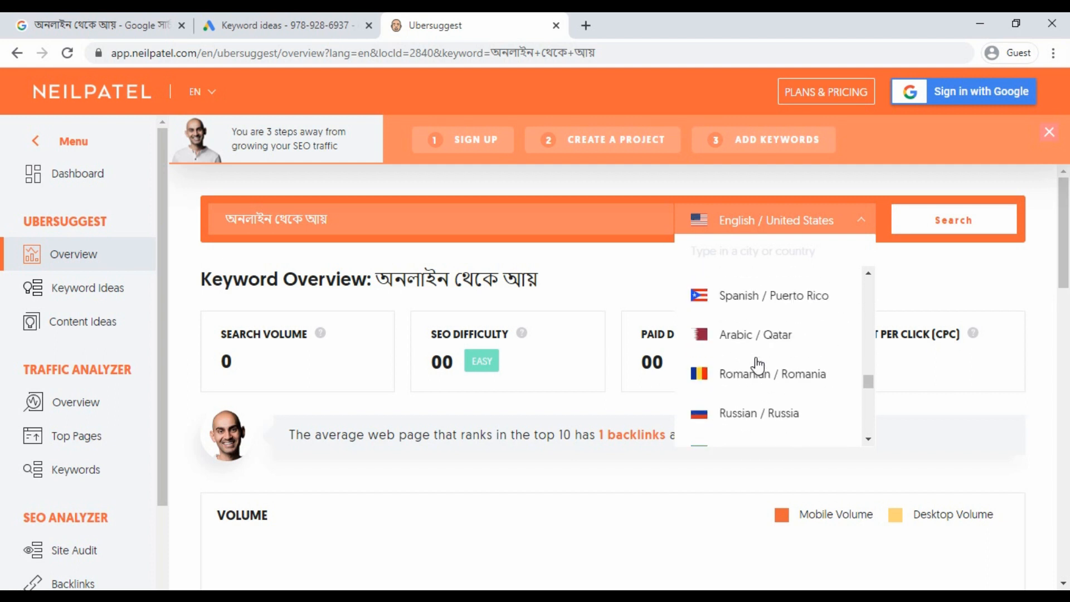
click(939, 266)
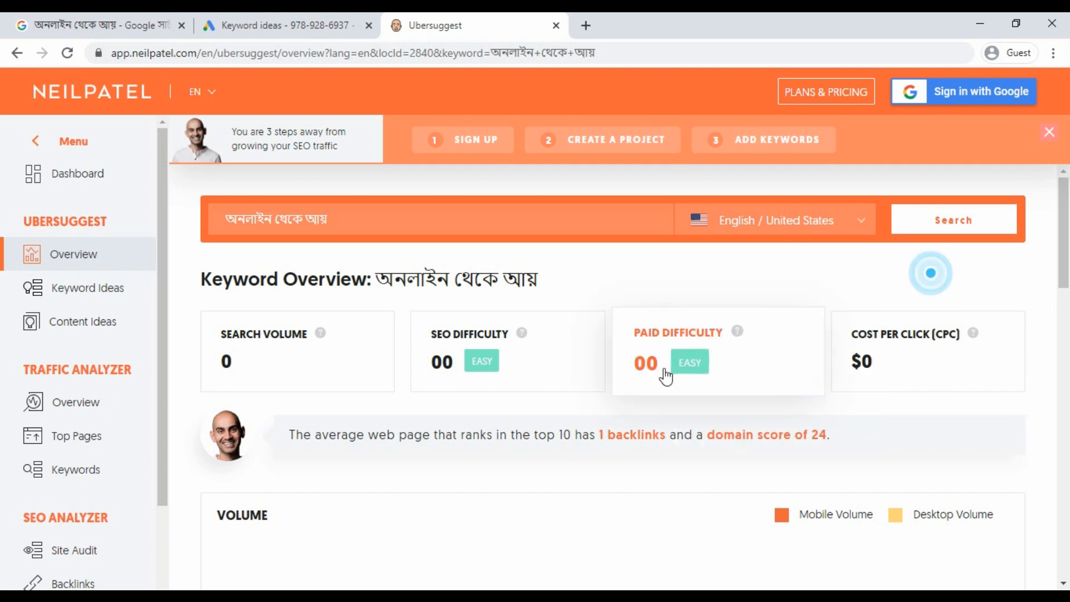
Scroll through the keyword ideas for অনলাইন থেকে আয় (0 volume, $0 CPC).
click(743, 270)
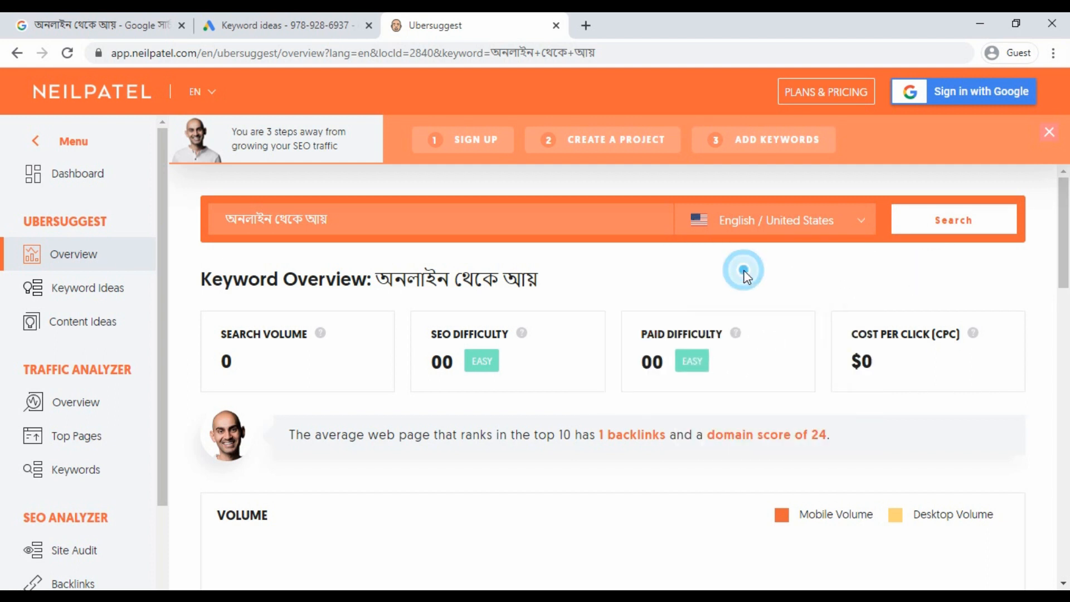
scroll(747, 273, down, 15)
scroll(746, 276, down, 5)
scroll(743, 274, up, 9)
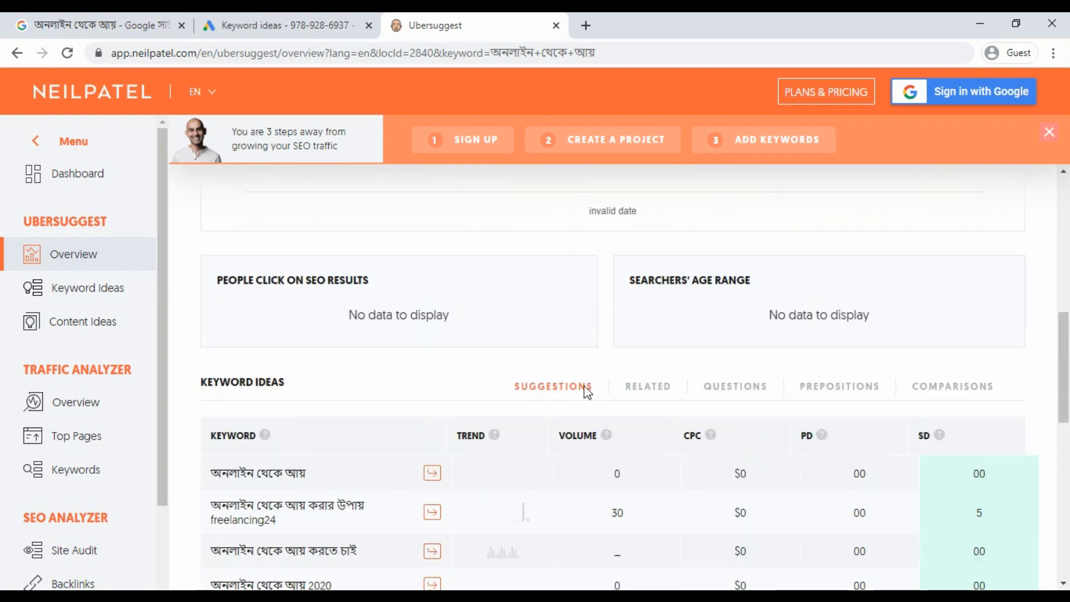
scroll(585, 389, down, 5)
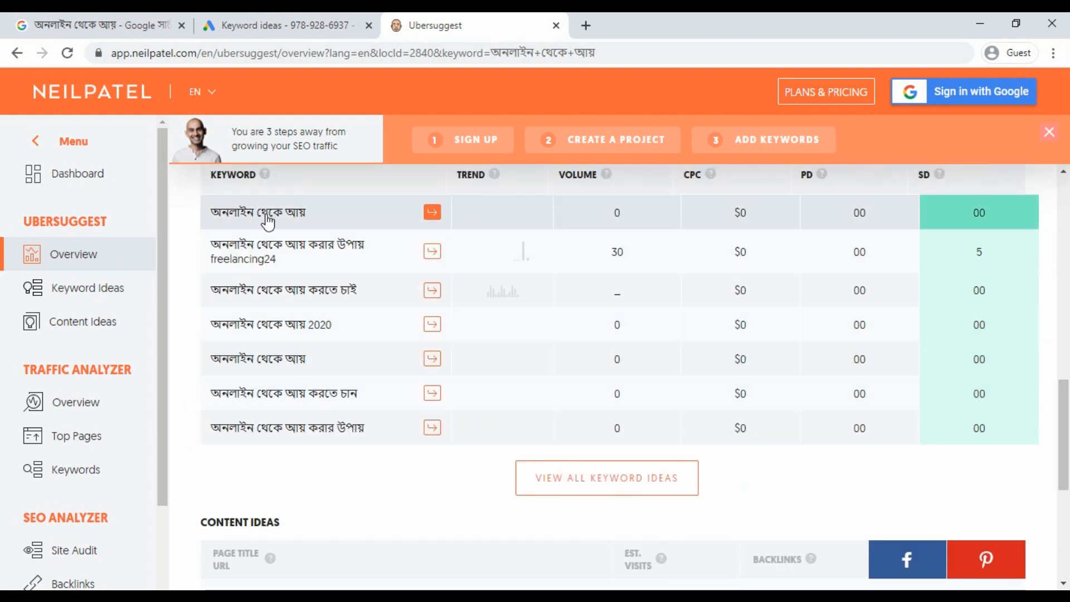
scroll(283, 429, up, 2)
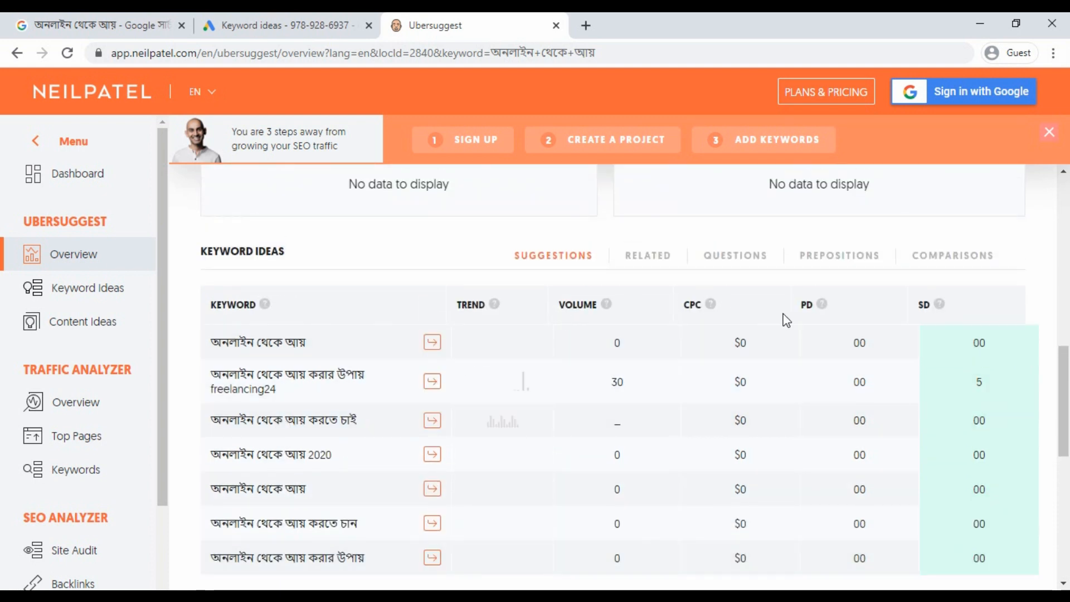
scroll(635, 390, up, 5)
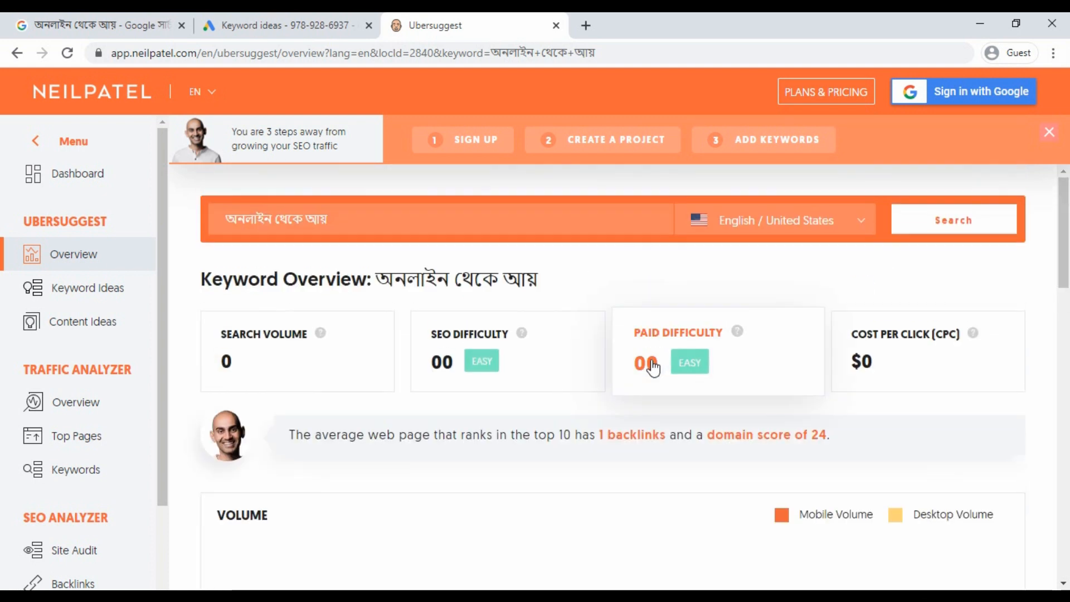
Glance at the Google Ads tab, return to Ubersuggest, and open a new blank tab.
click(326, 27)
click(436, 24)
click(586, 25)
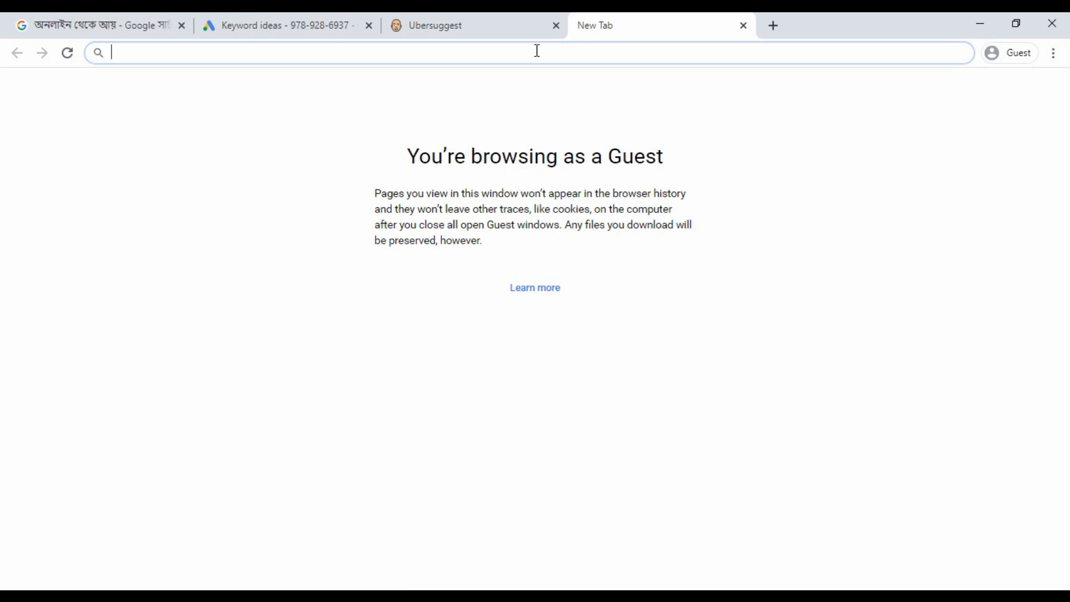
Search Google for 'keyword tool' and open the keywordtool.io site.
text(keyrd too,)
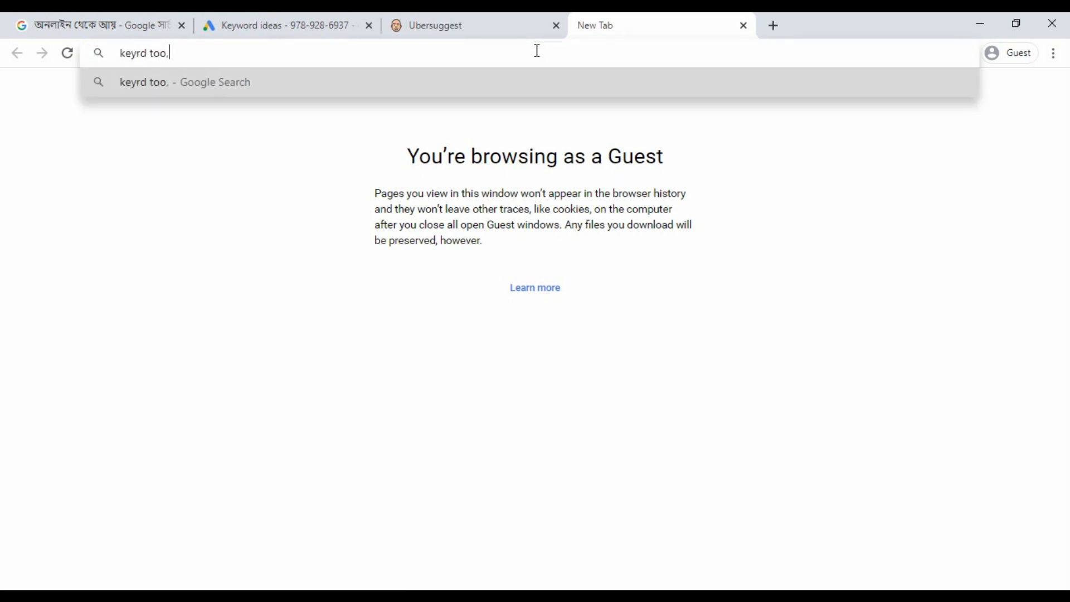
key(BackSpace)
text(l)
key(Return)
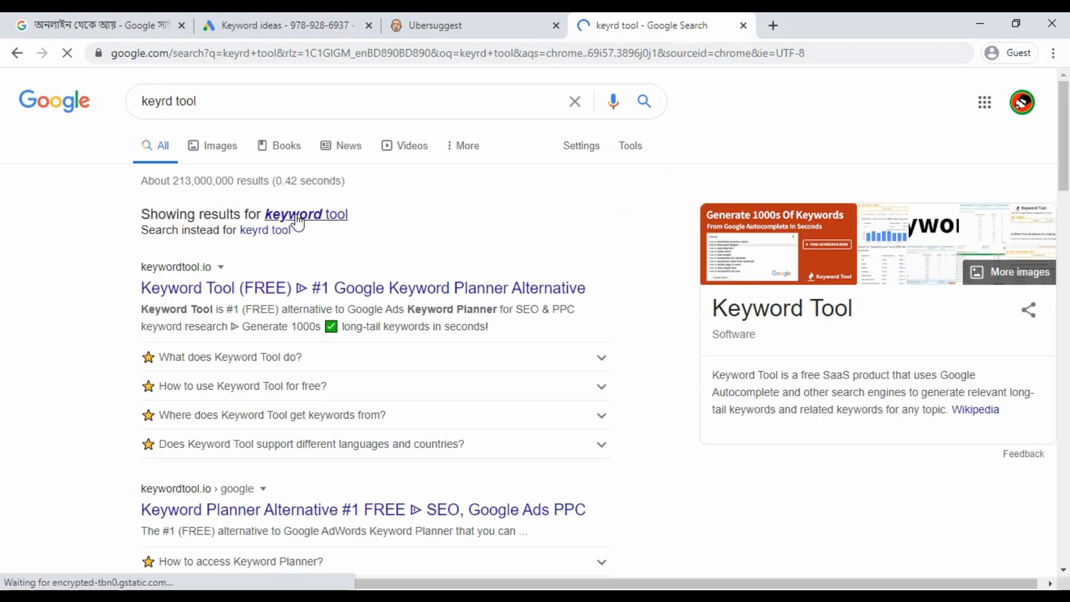
click(298, 218)
click(241, 233)
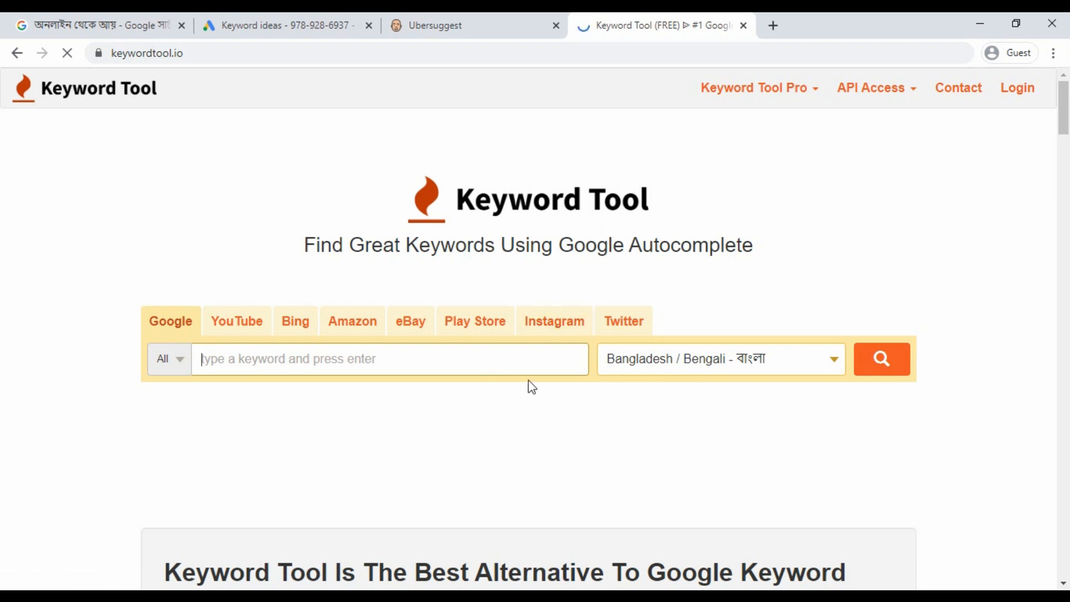
Keep Bangladesh / Bengali and search for the pasted keyword অনলাইন থেকে আয়.
click(764, 370)
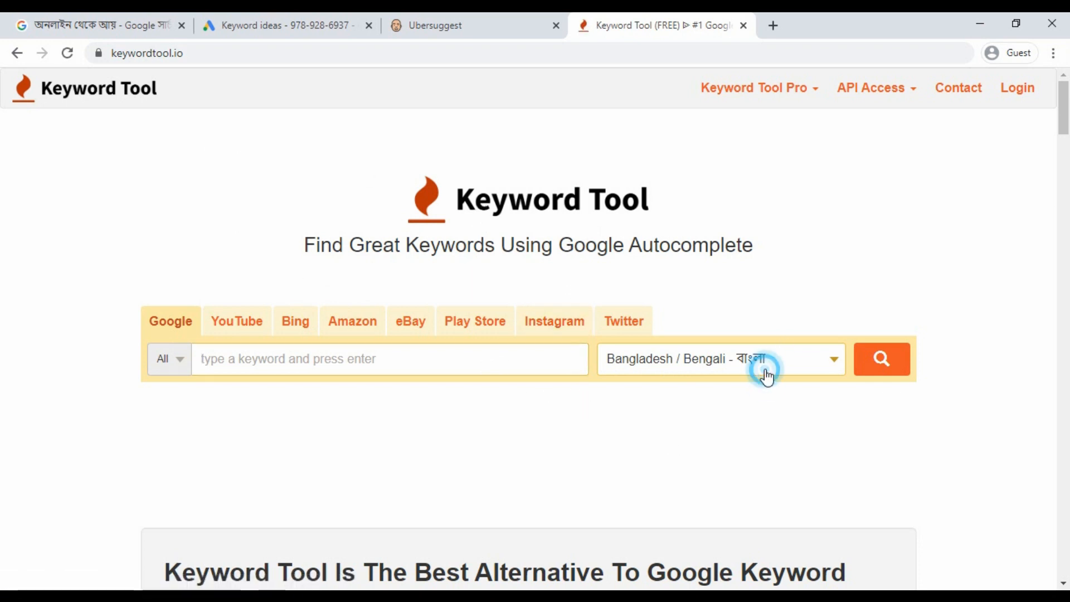
click(705, 486)
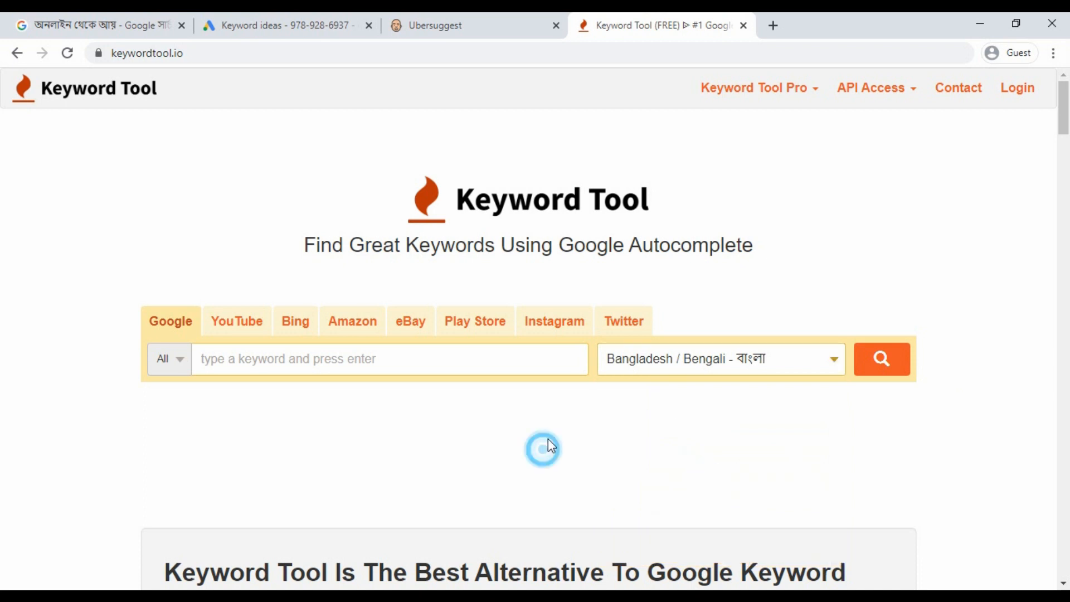
key(alt+Tab)
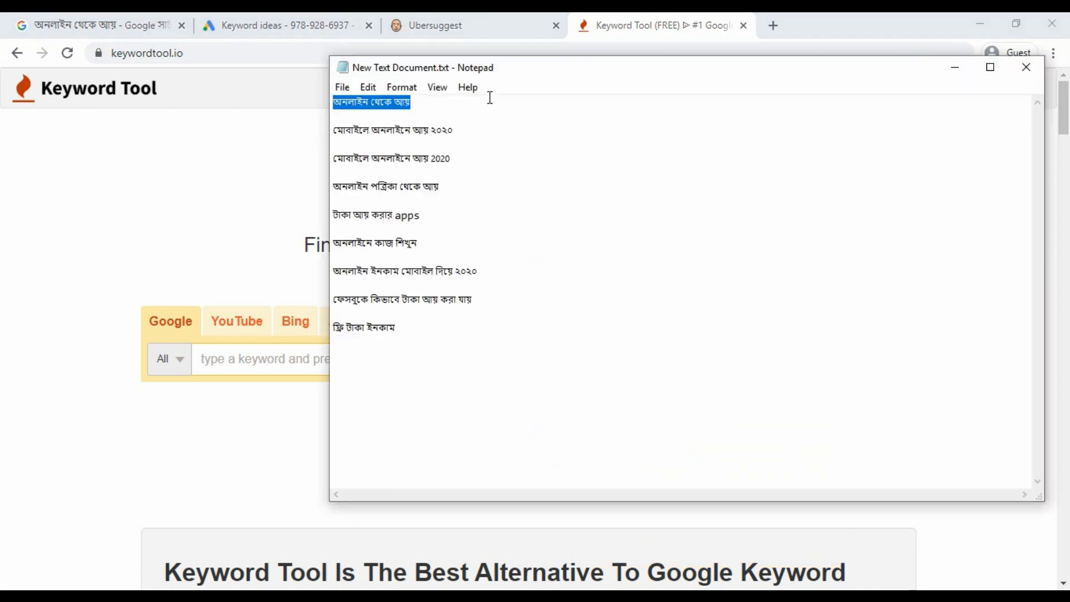
click(239, 351)
text(অনলাইন থেকে আয়)
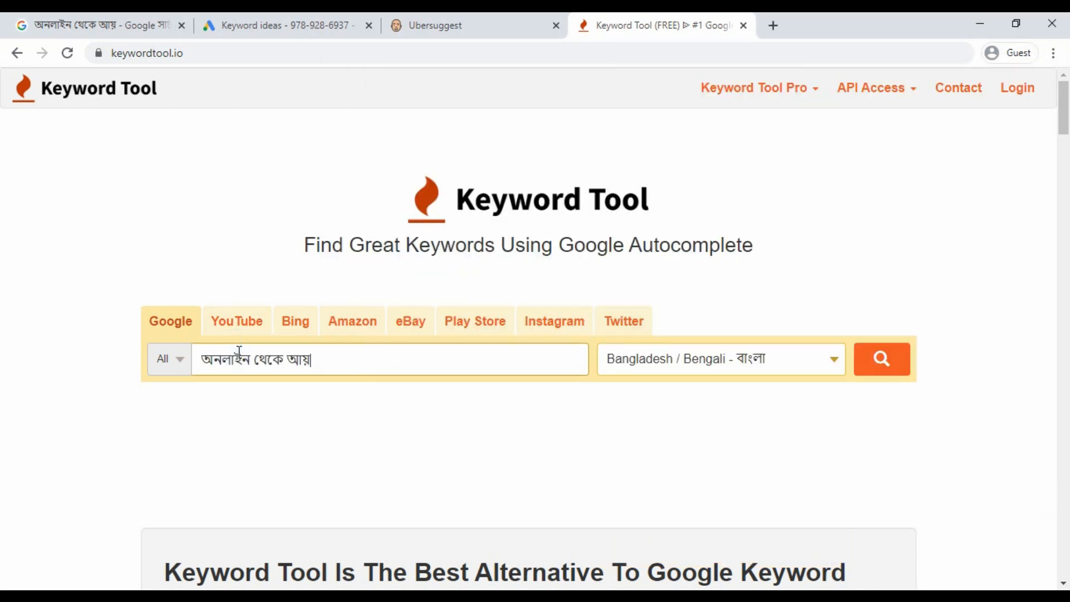
click(883, 366)
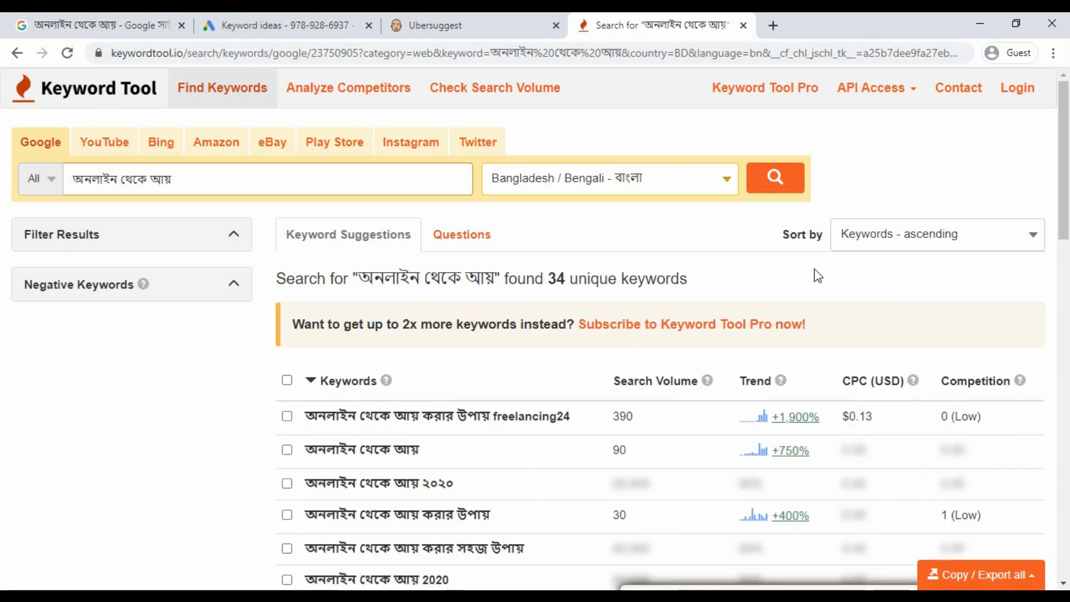
Scroll through the 34 unique keyword results, whose top keyword has 390 searches.
scroll(816, 275, down, 8)
scroll(814, 270, down, 5)
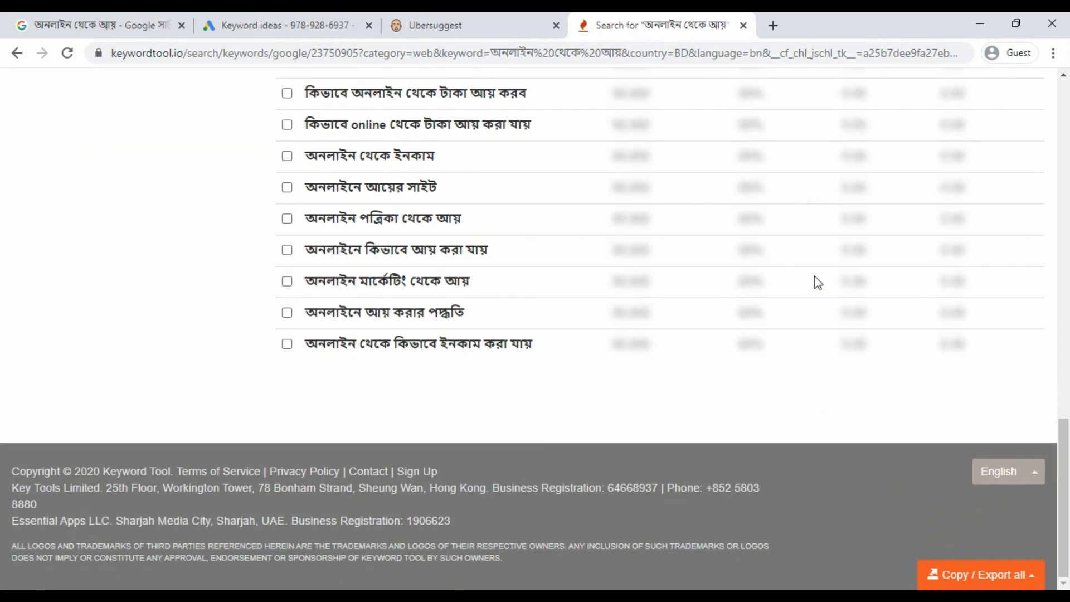
scroll(814, 279, up, 15)
scroll(817, 285, up, 1)
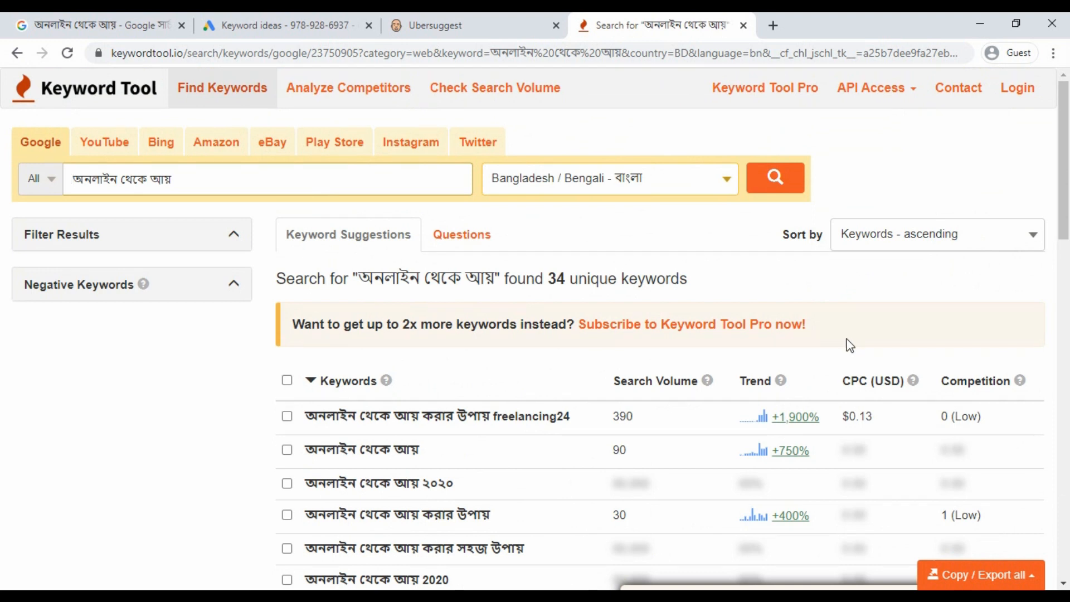
scroll(844, 335, down, 2)
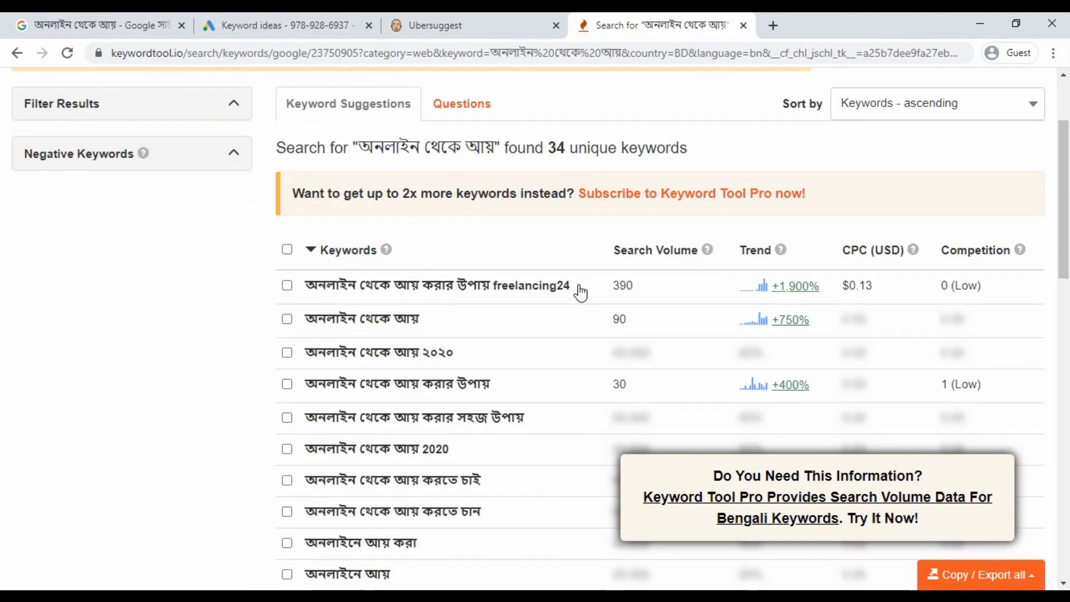
scroll(812, 273, up, 2)
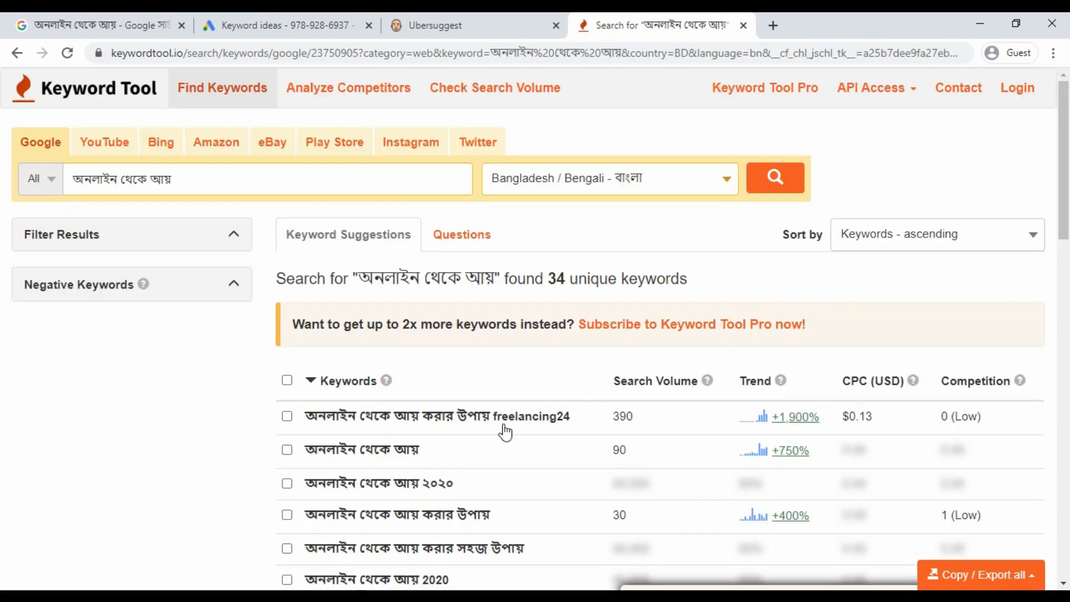
scroll(599, 375, down, 4)
scroll(606, 378, up, 4)
scroll(655, 406, down, 5)
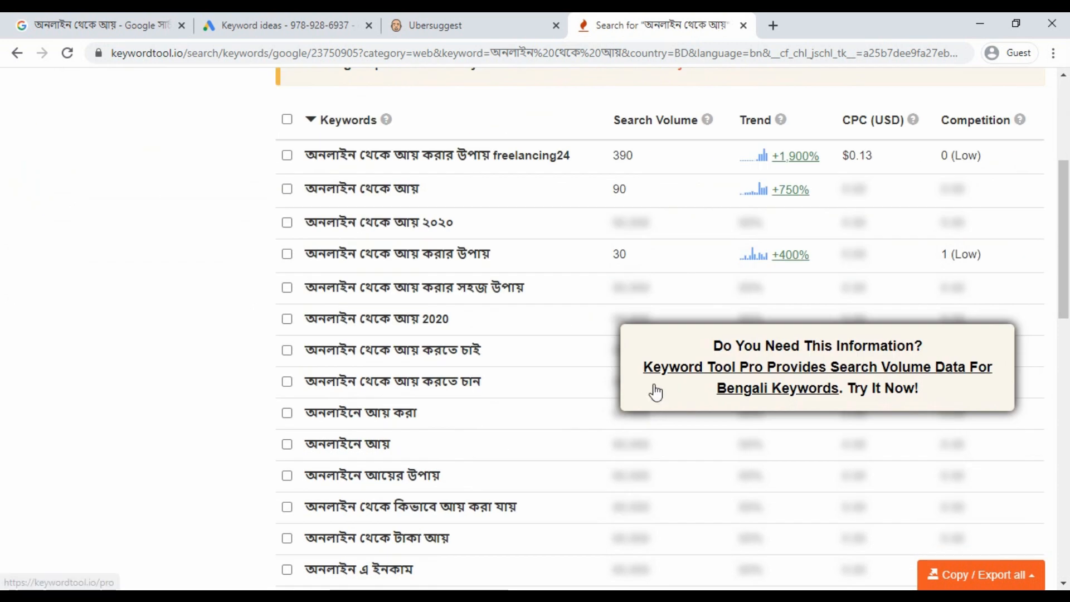
scroll(655, 392, down, 7)
scroll(656, 393, up, 12)
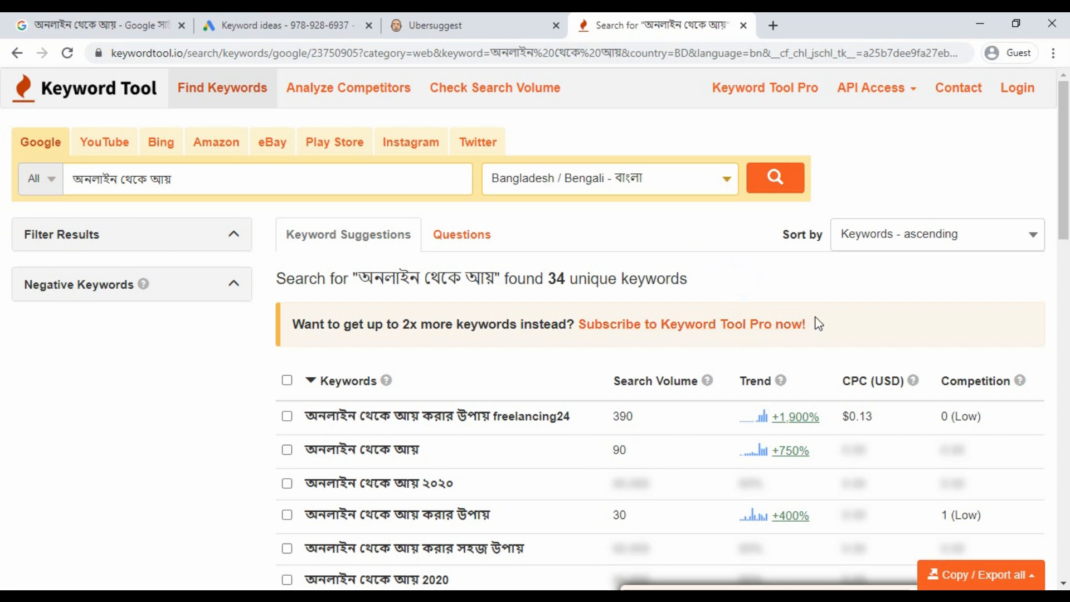
scroll(847, 358, down, 6)
scroll(844, 360, up, 6)
scroll(734, 379, down, 5)
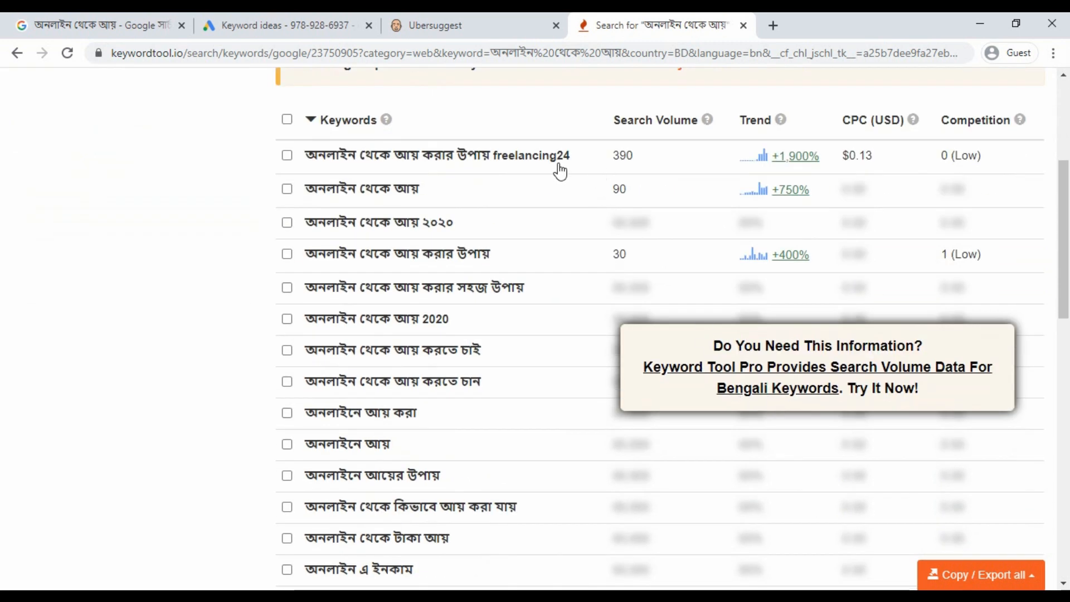
scroll(646, 378, down, 10)
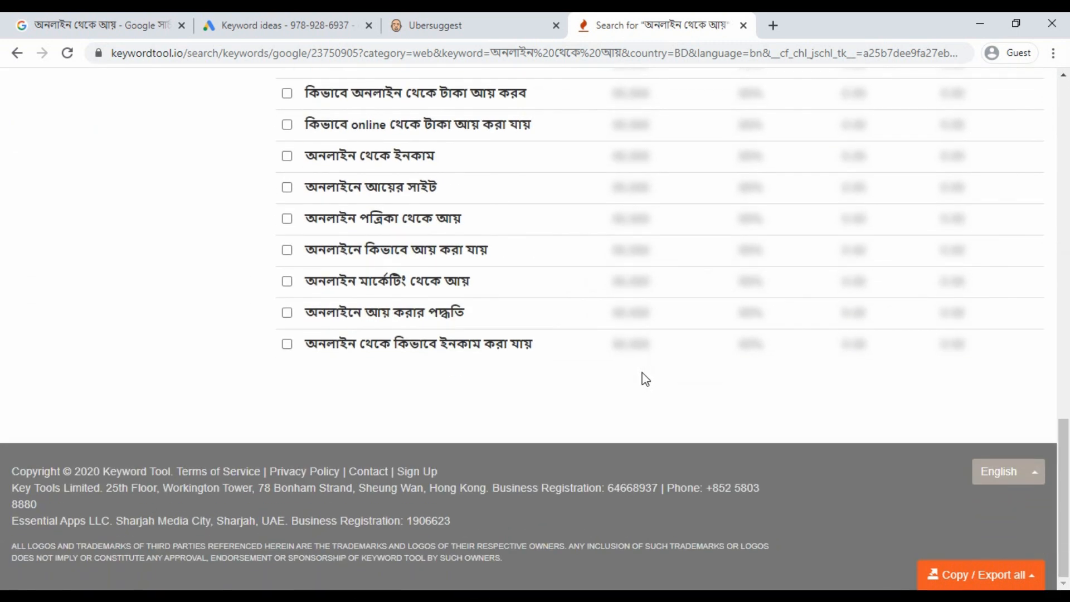
scroll(634, 310, up, 12)
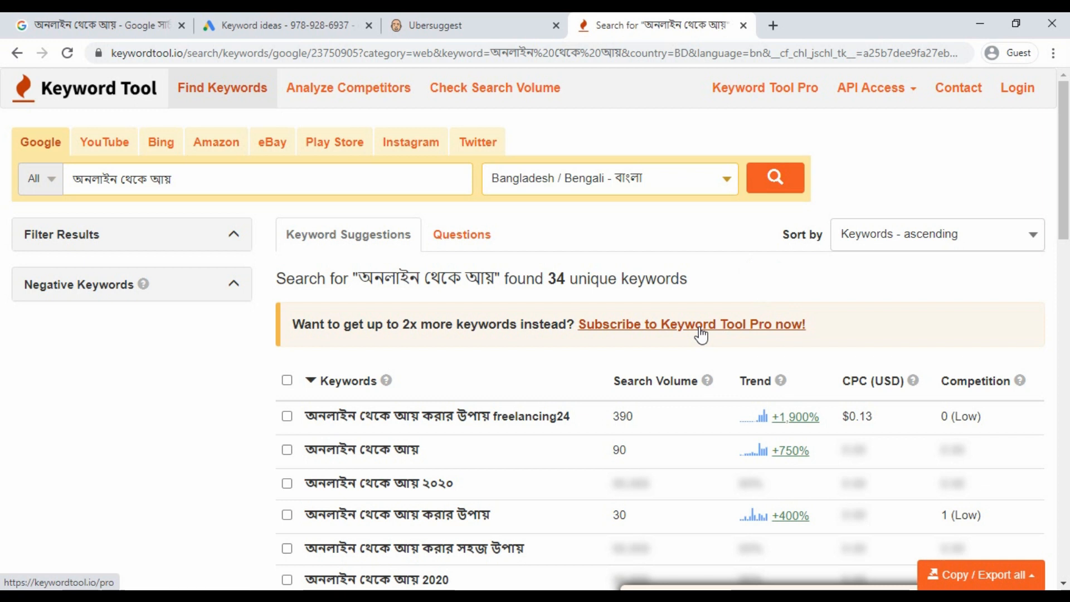
scroll(794, 301, down, 6)
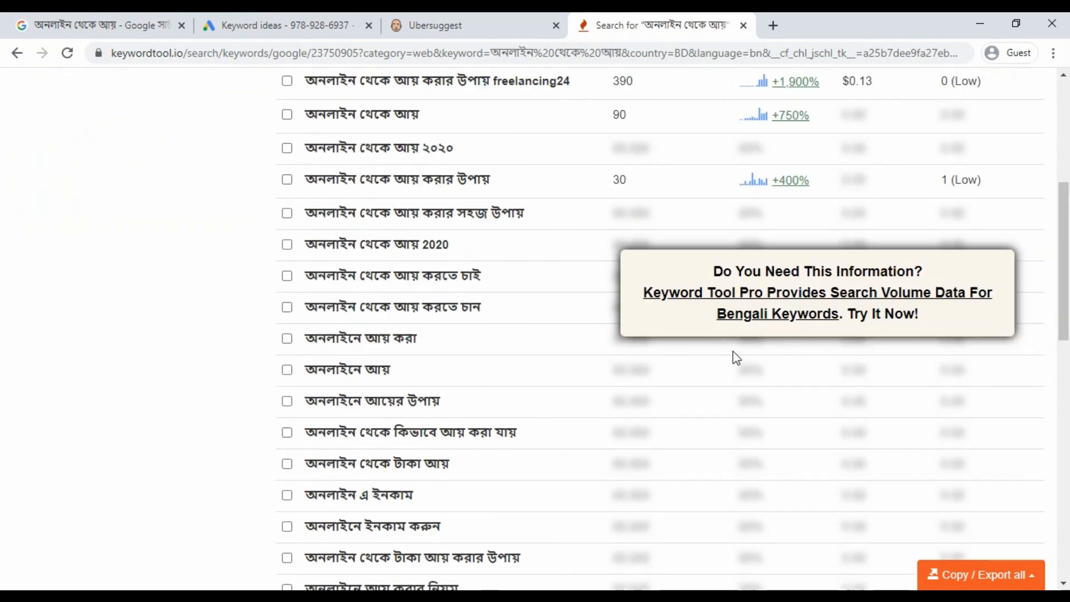
scroll(733, 351, up, 6)
click(740, 268)
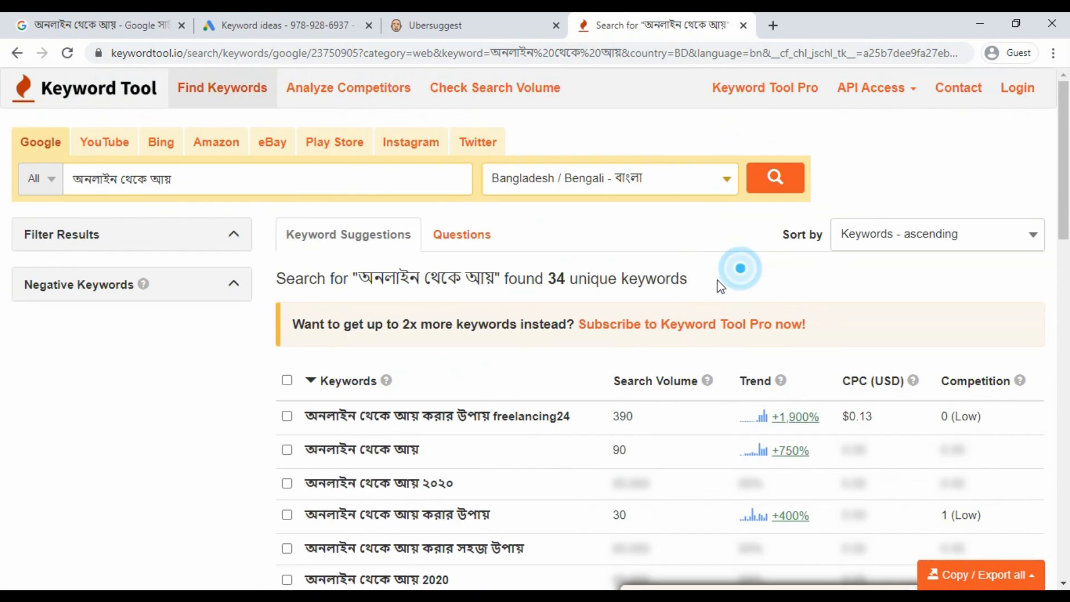
click(321, 19)
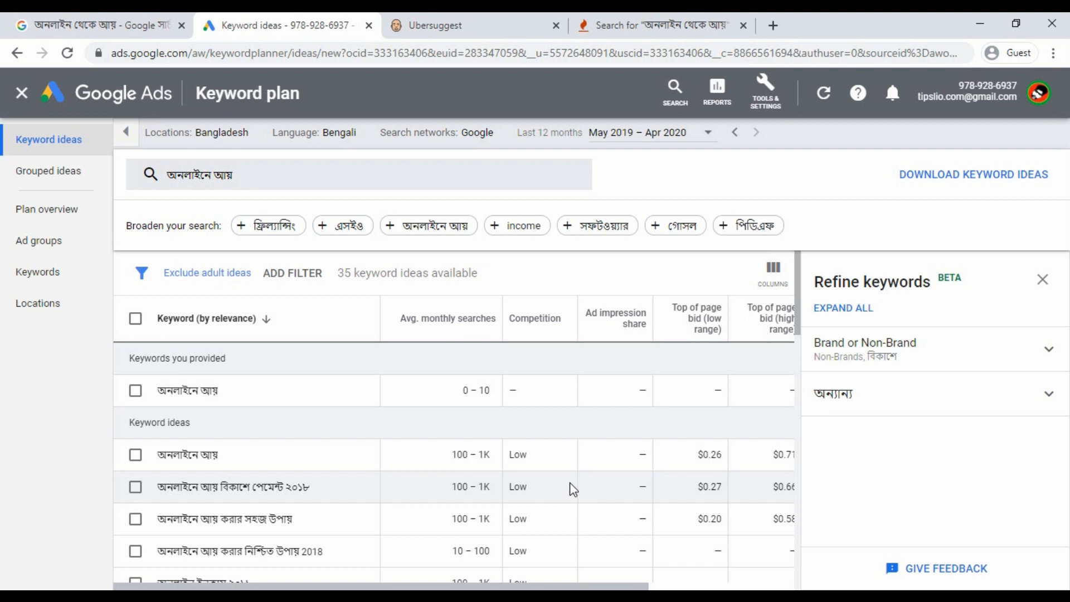
Highlight the first Google Ads idea's monthly search range (100–1K).
click(559, 415)
scroll(518, 402, down, 5)
scroll(462, 413, up, 5)
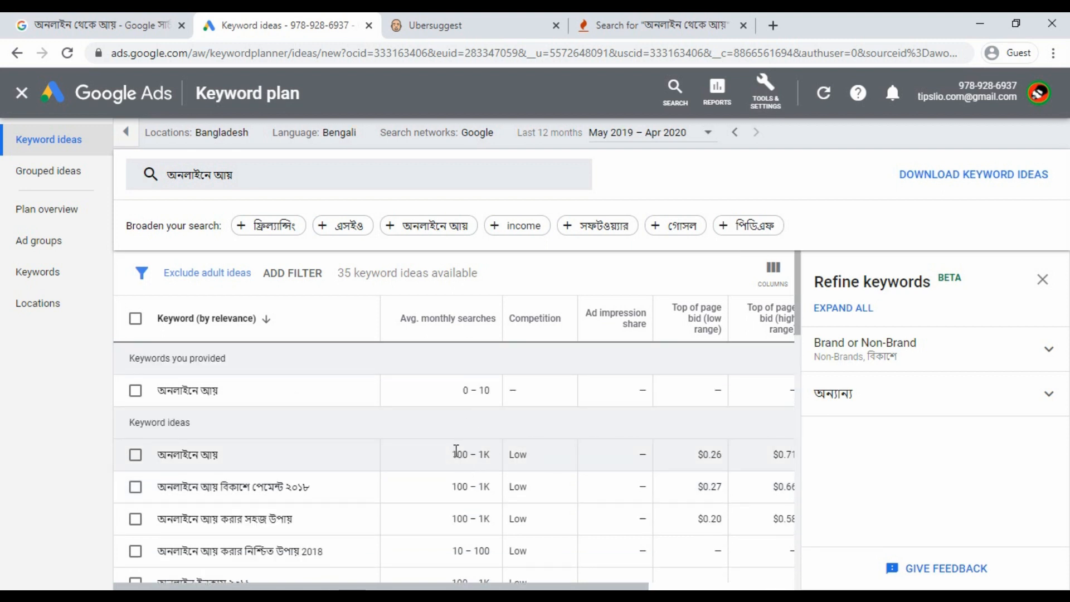
drag(450, 455, 467, 454)
drag(474, 452, 488, 450)
click(526, 411)
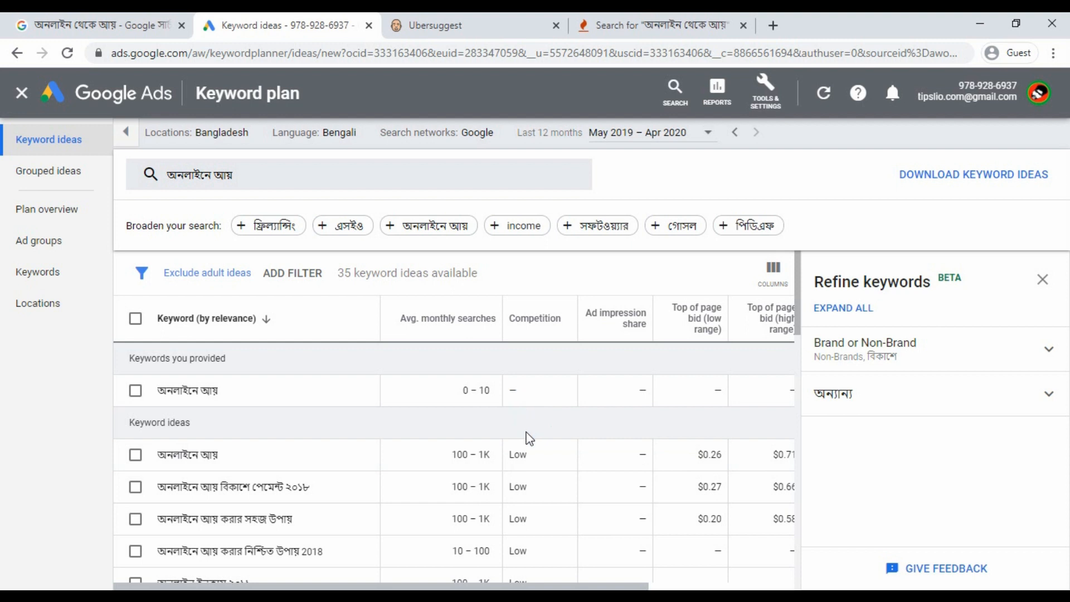
drag(451, 455, 485, 452)
click(498, 420)
Scroll the 35 ideas for অনলাইনে আয়, then flip to the Ubersuggest and Keyword Tool results.
scroll(504, 420, down, 2)
scroll(508, 436, up, 2)
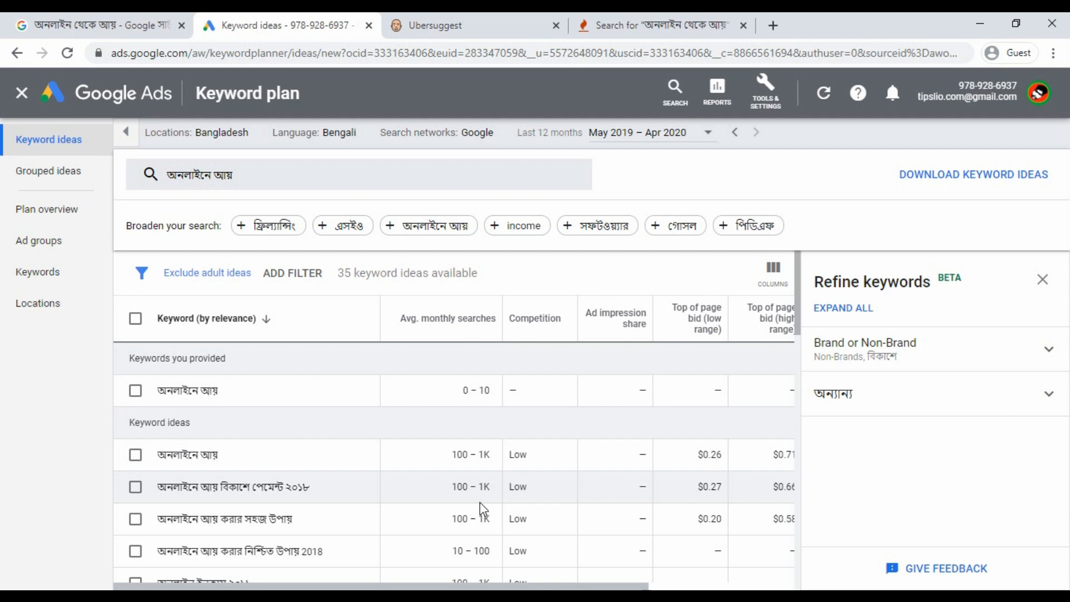
click(500, 423)
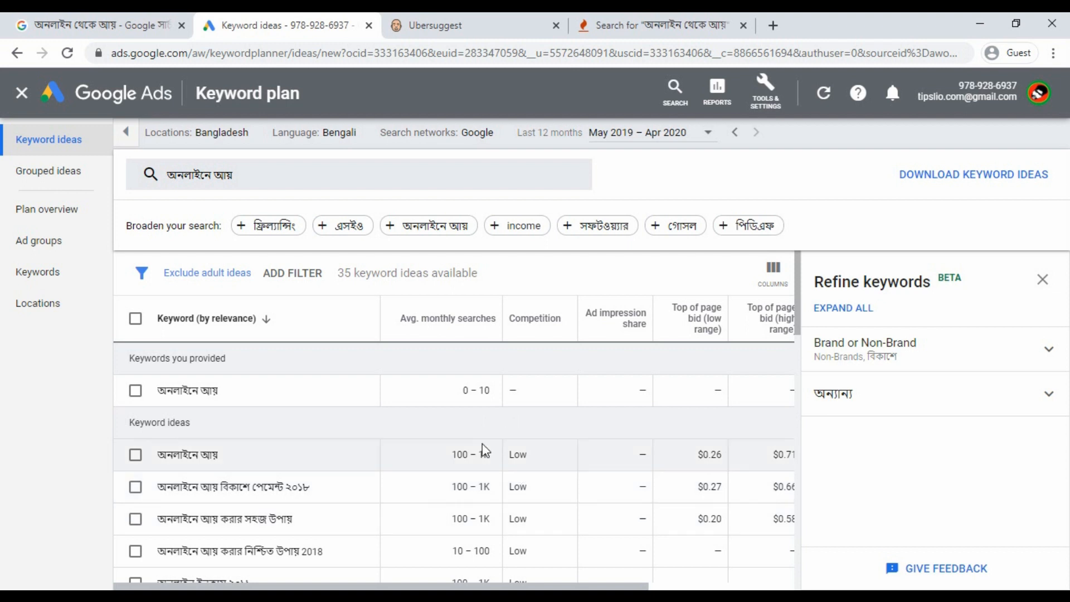
scroll(477, 446, down, 6)
scroll(477, 421, up, 6)
scroll(479, 473, down, 5)
scroll(494, 464, down, 5)
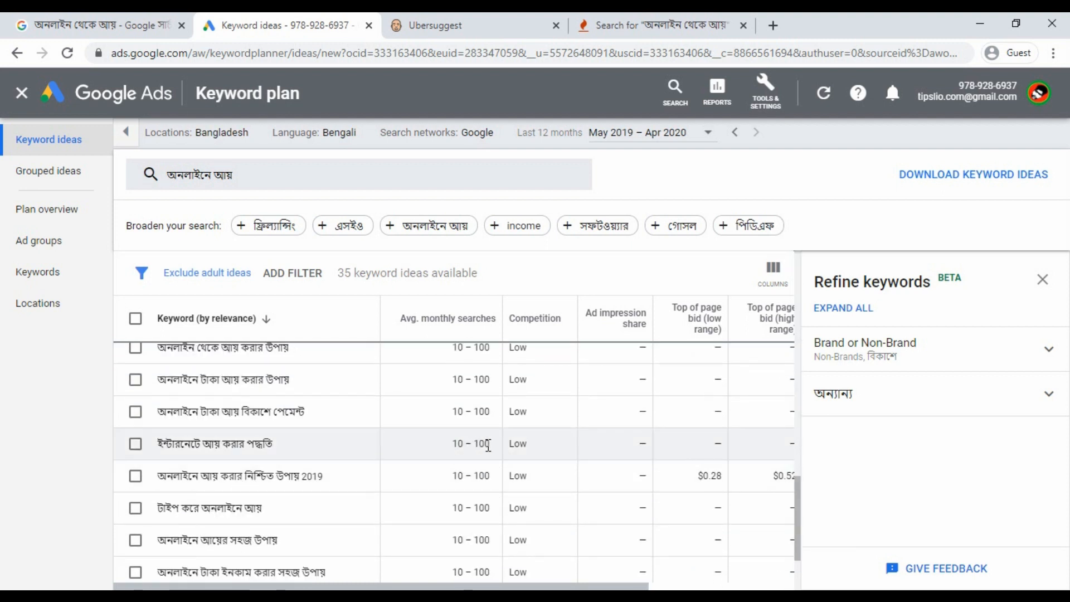
scroll(473, 458, down, 3)
scroll(476, 523, up, 10)
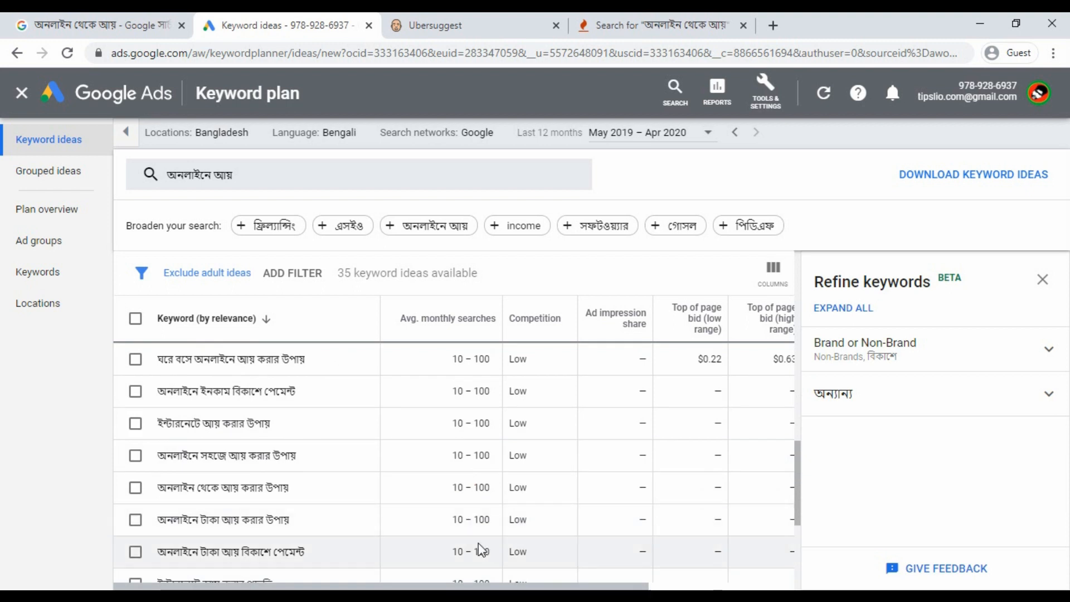
scroll(474, 526, up, 3)
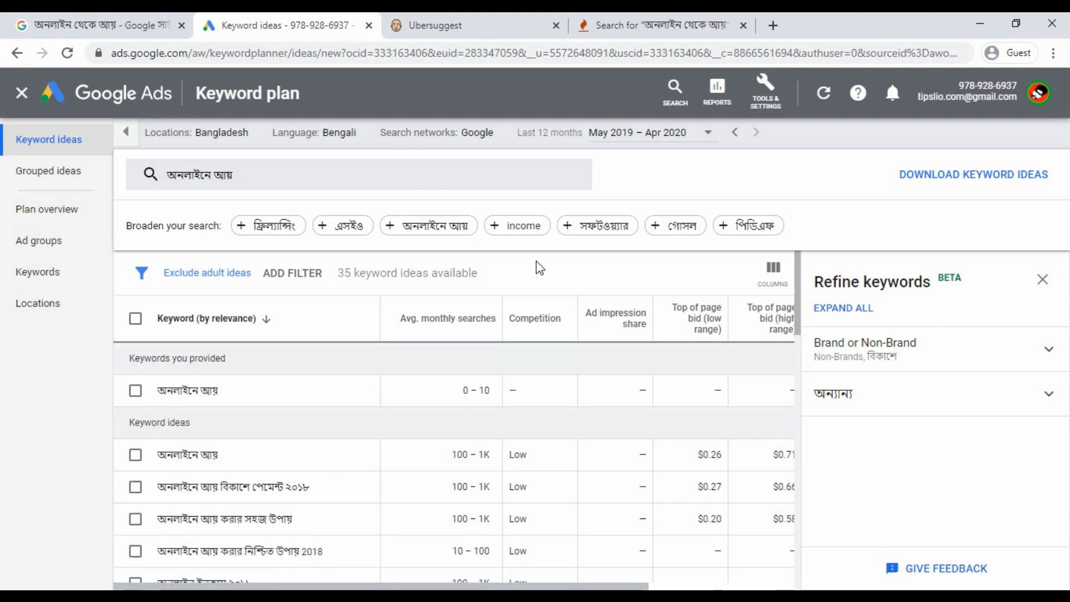
click(446, 25)
click(289, 25)
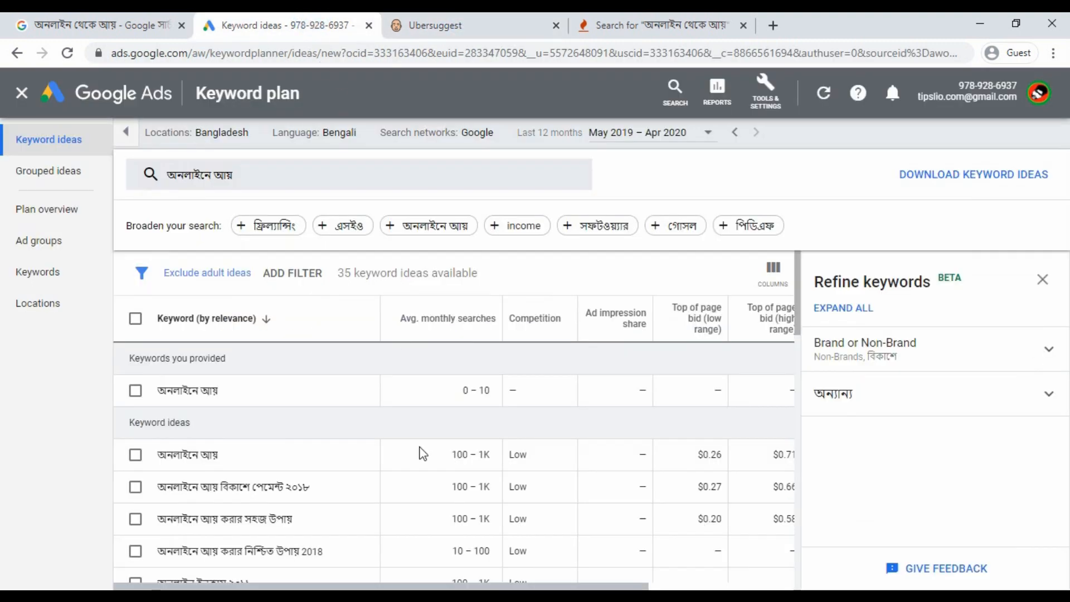
click(657, 25)
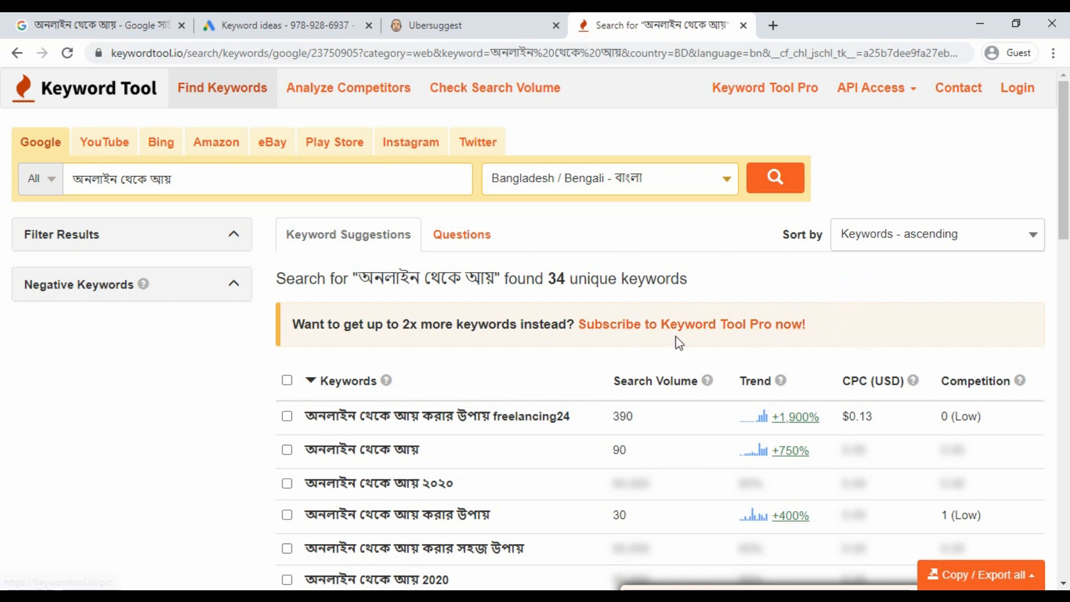
Review Ubersuggest's overview and language/country options for the Bengali phrase.
click(839, 280)
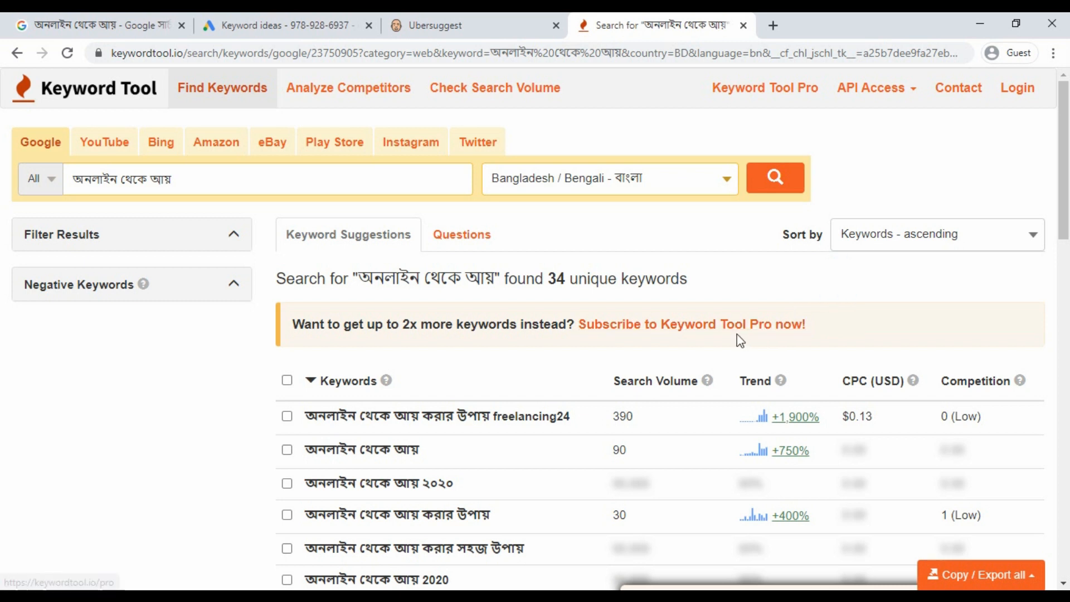
click(560, 122)
click(478, 25)
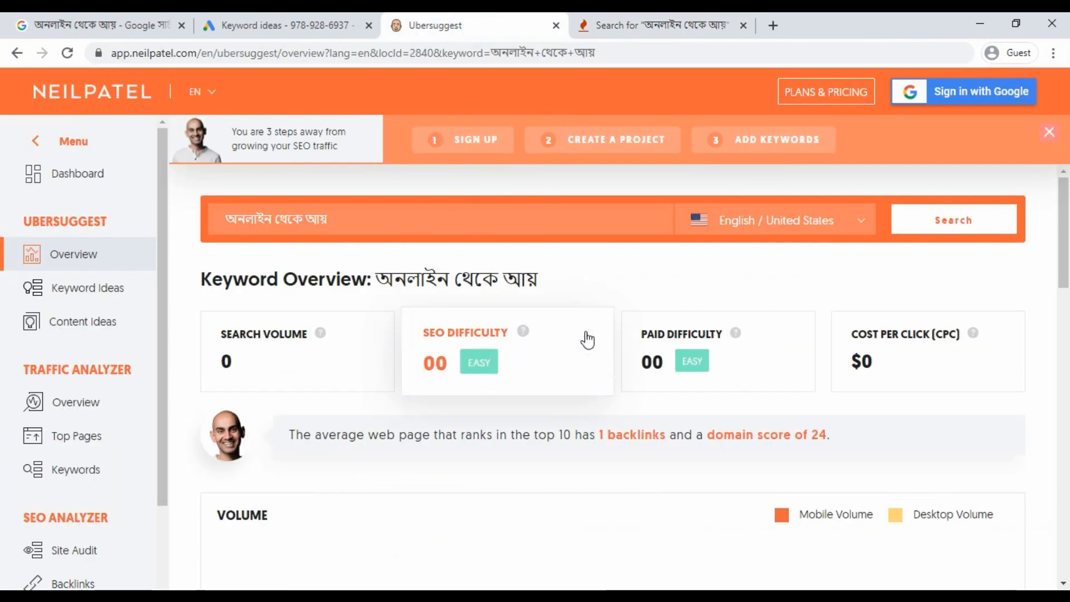
click(810, 230)
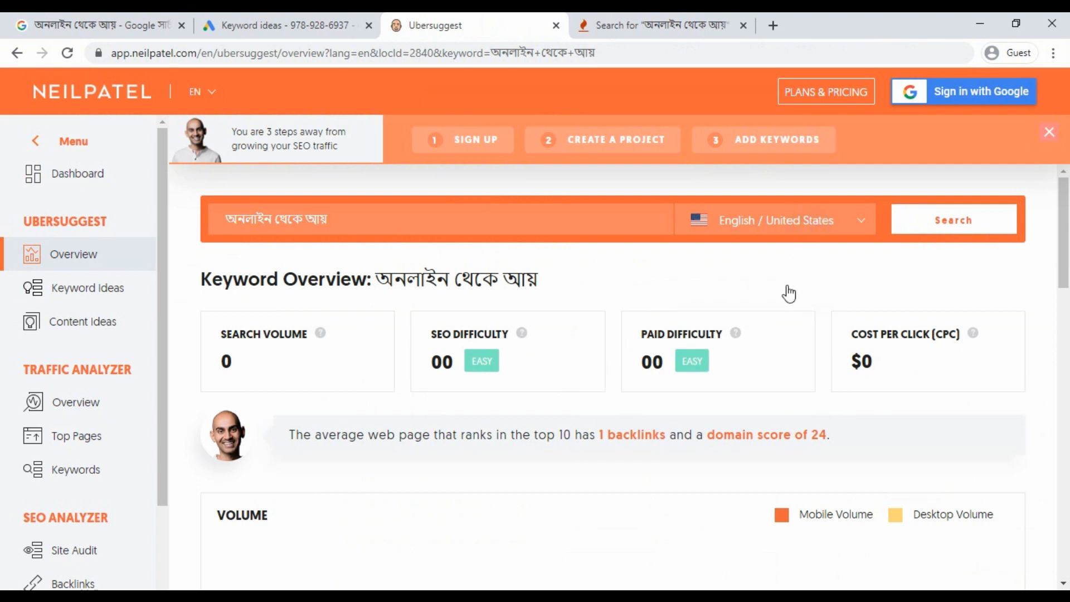
click(916, 295)
scroll(704, 342, down, 5)
scroll(607, 374, up, 1)
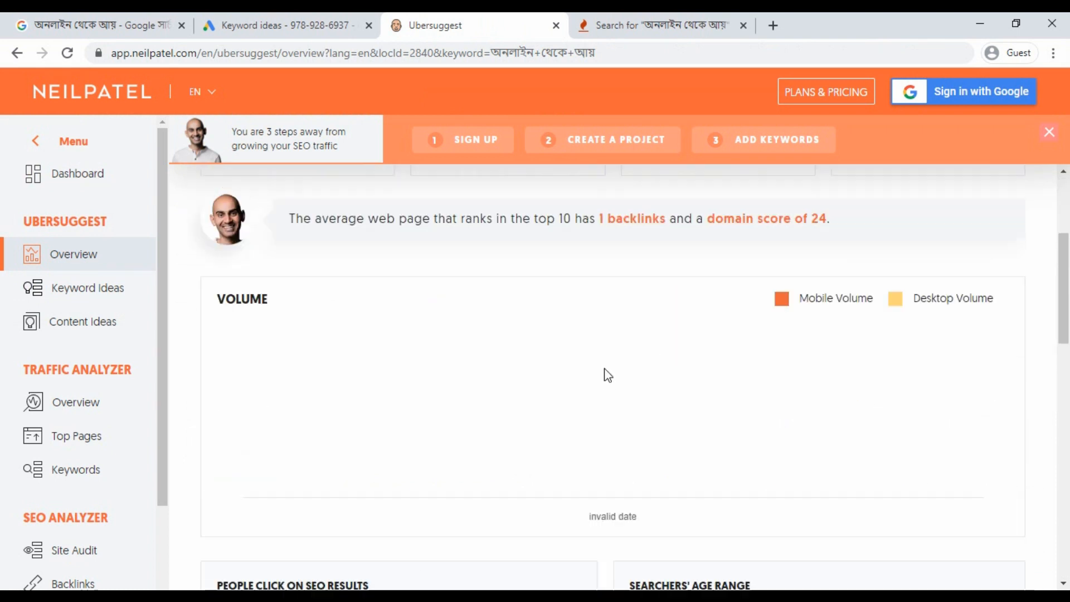
scroll(608, 374, up, 5)
Highlight the first Google Ads idea's search range, then switch to the Excel sheet.
click(337, 25)
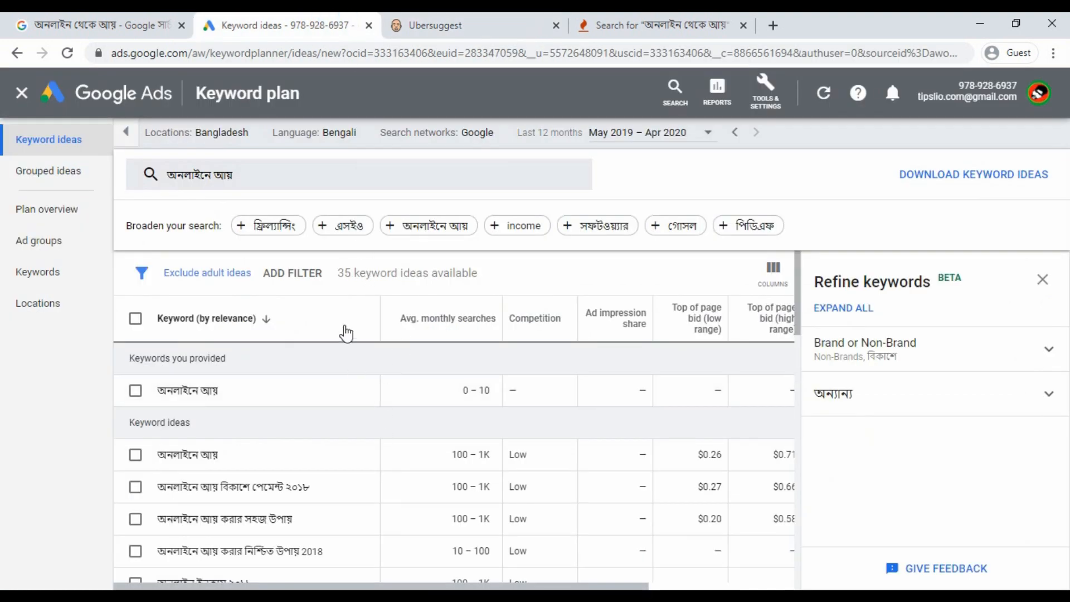
drag(449, 457, 479, 455)
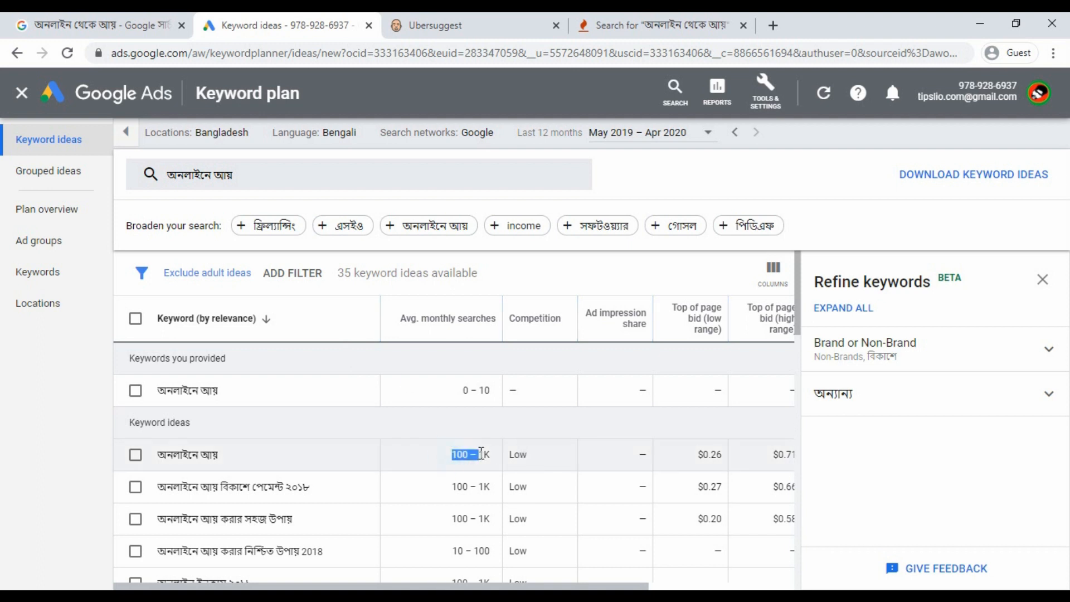
click(508, 429)
key(alt+Tab)
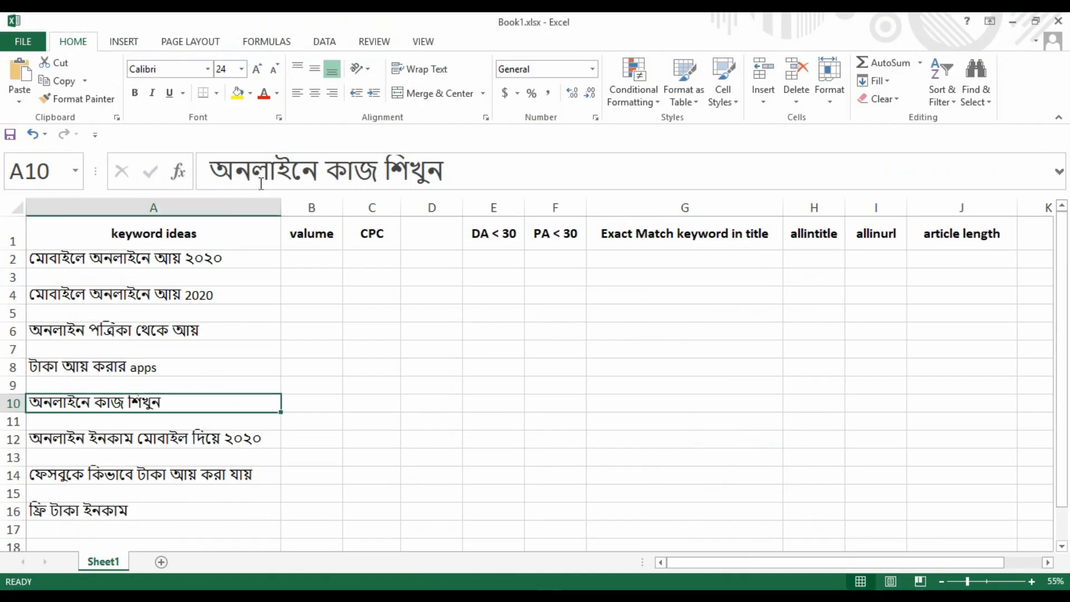
Select each empty metric column: valume, CPC, DA/PA, Exact Match, allintitle, allinurl, article length.
drag(327, 269, 323, 516)
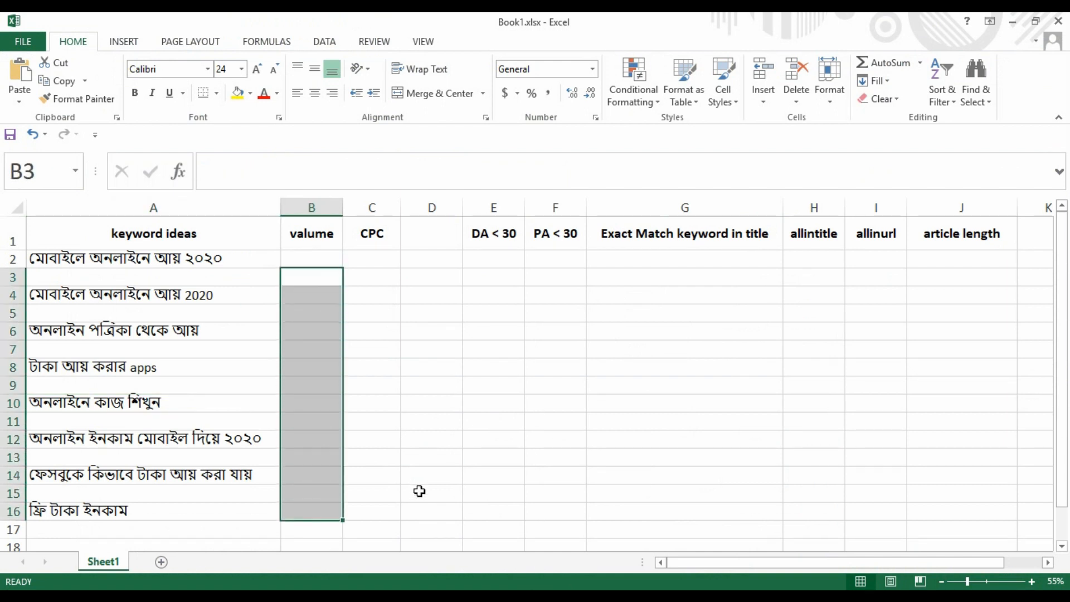
click(361, 271)
drag(367, 258, 378, 432)
drag(494, 239, 557, 440)
drag(684, 274, 699, 406)
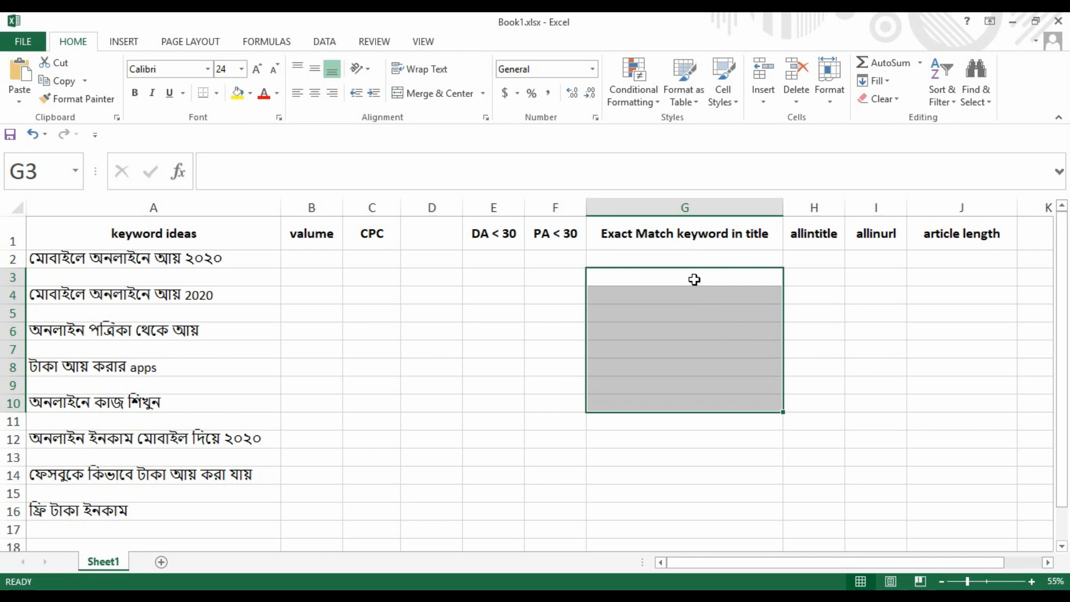
drag(806, 257, 814, 458)
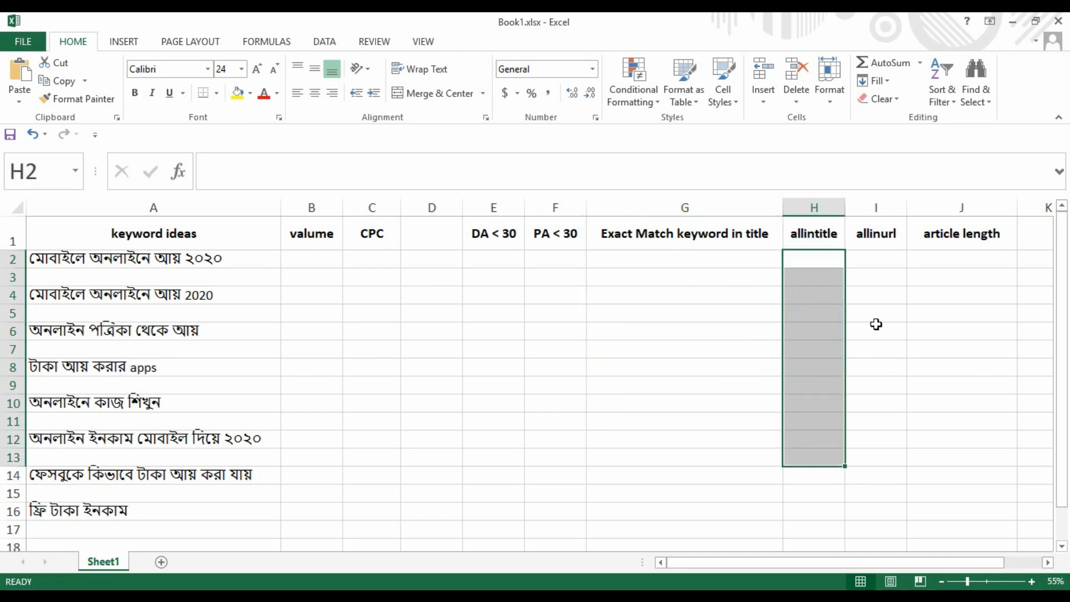
drag(887, 271, 885, 423)
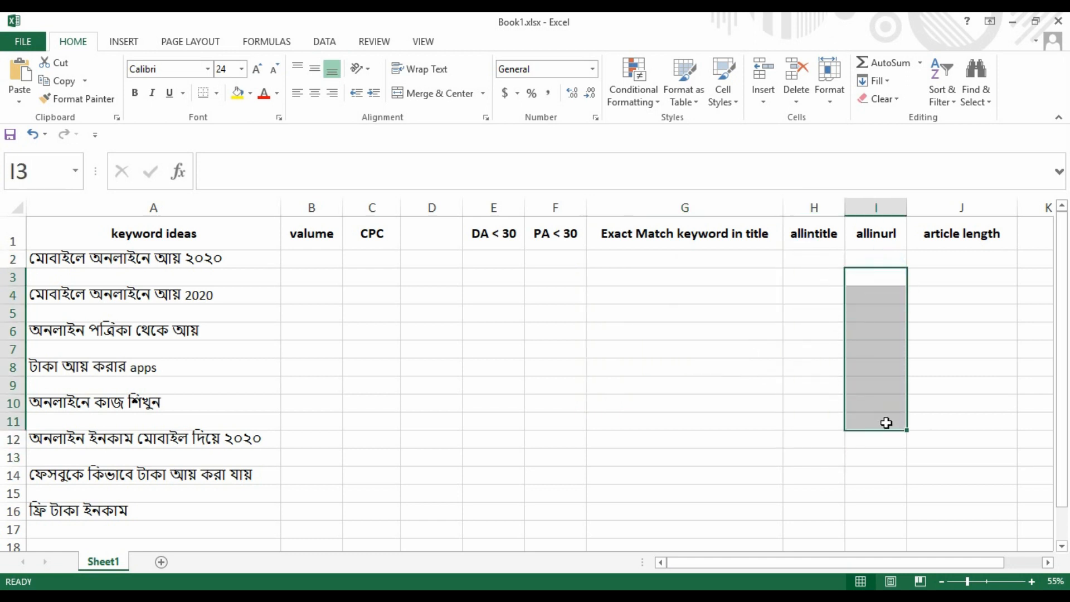
drag(977, 259, 974, 419)
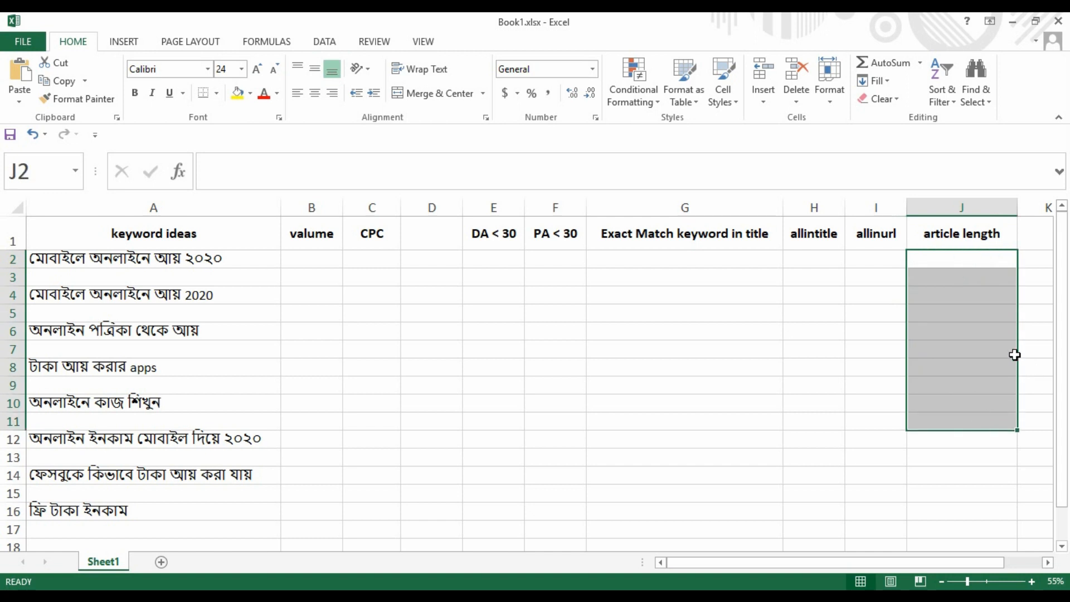
Select the whole B2:J16 metric area, clear the selection, and return to Chrome.
drag(310, 261, 977, 472)
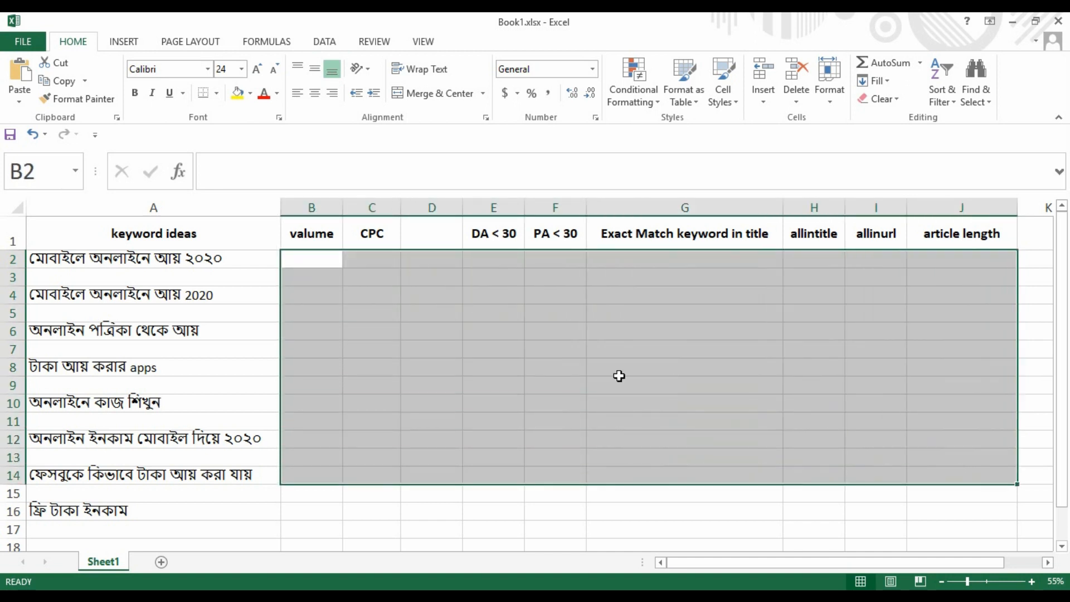
click(234, 266)
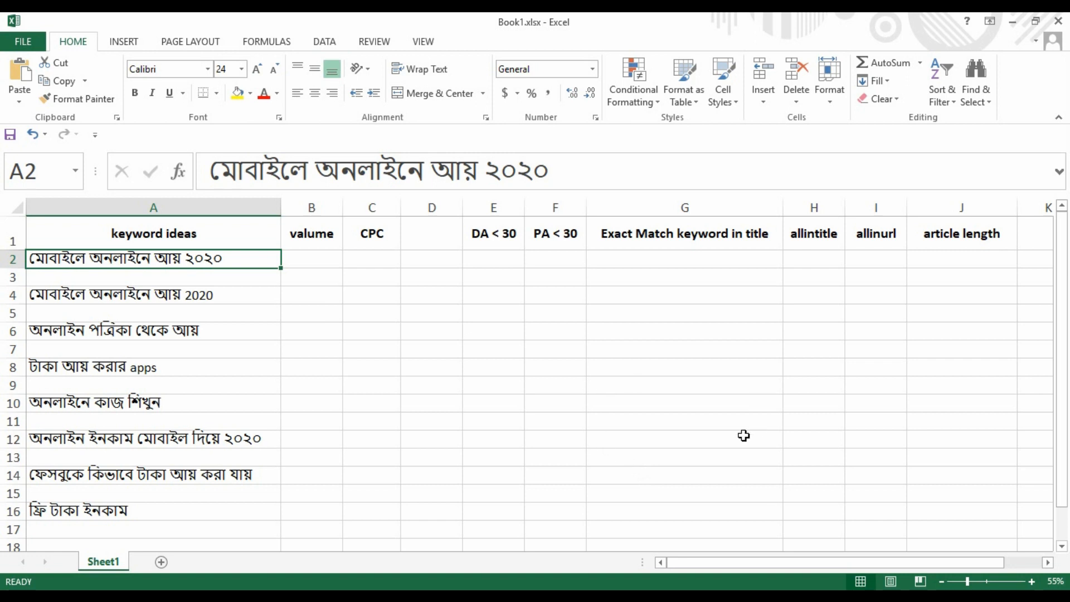
drag(321, 253, 911, 510)
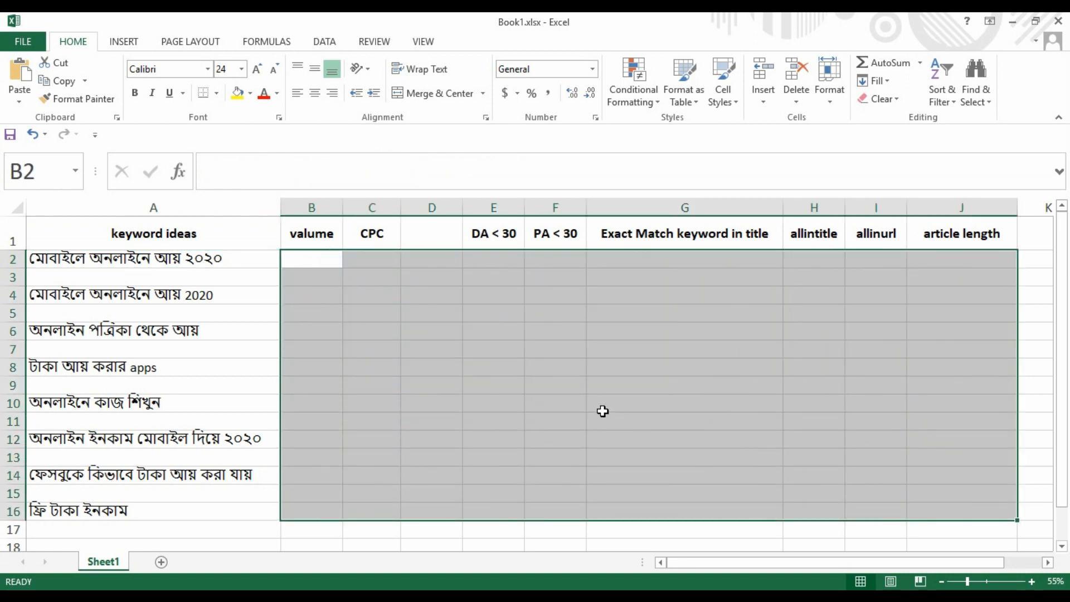
click(610, 408)
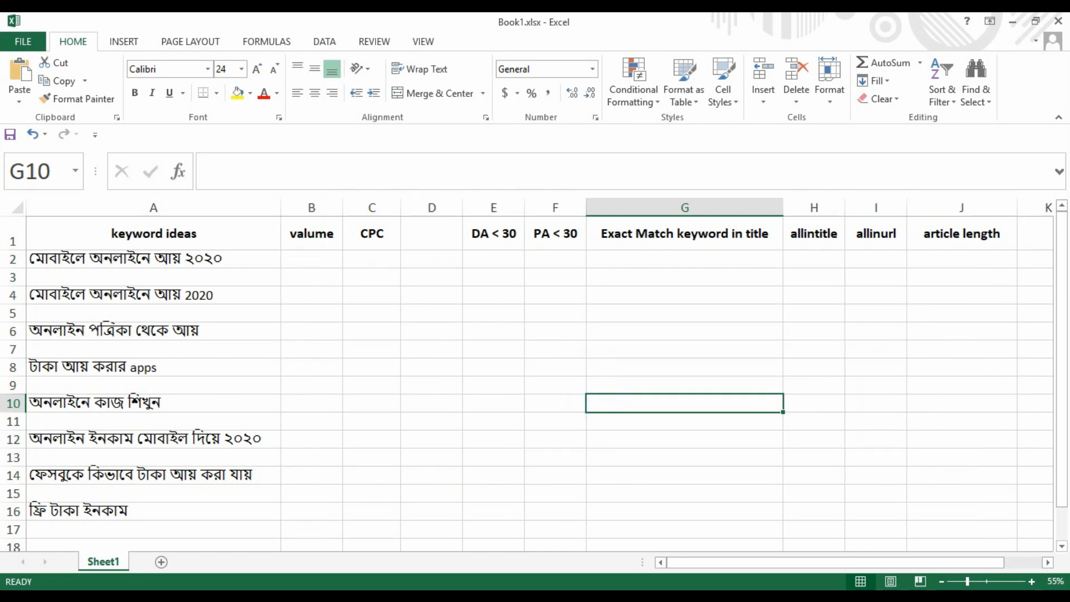
click(546, 595)
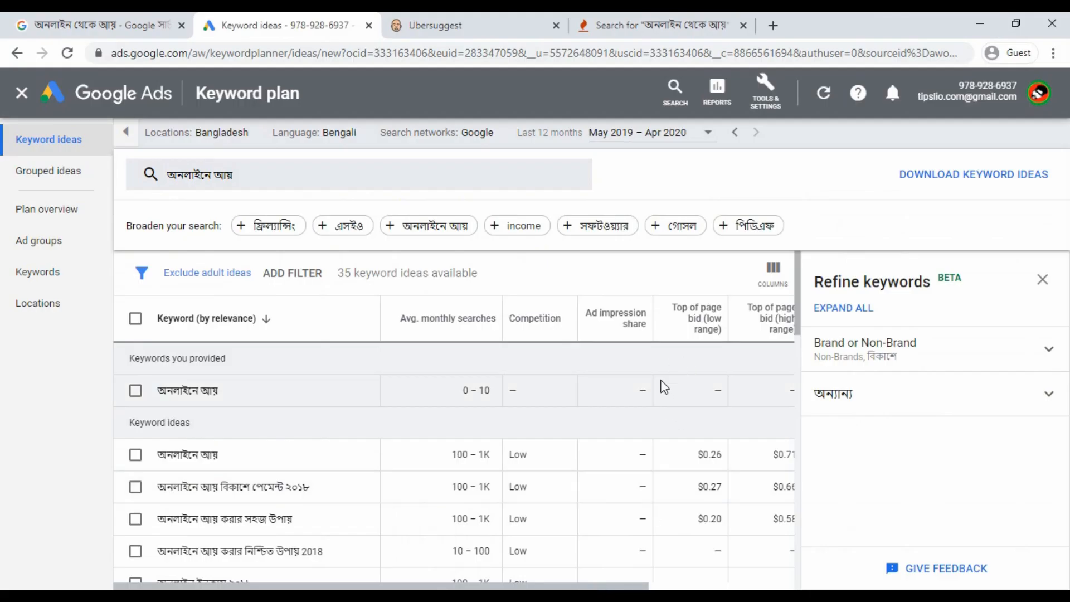
Switch from the Google Ads ideas to Keyword Tool's YouTube suggestions for অনলাইন থেকে আয়.
scroll(475, 404, down, 5)
scroll(440, 417, up, 5)
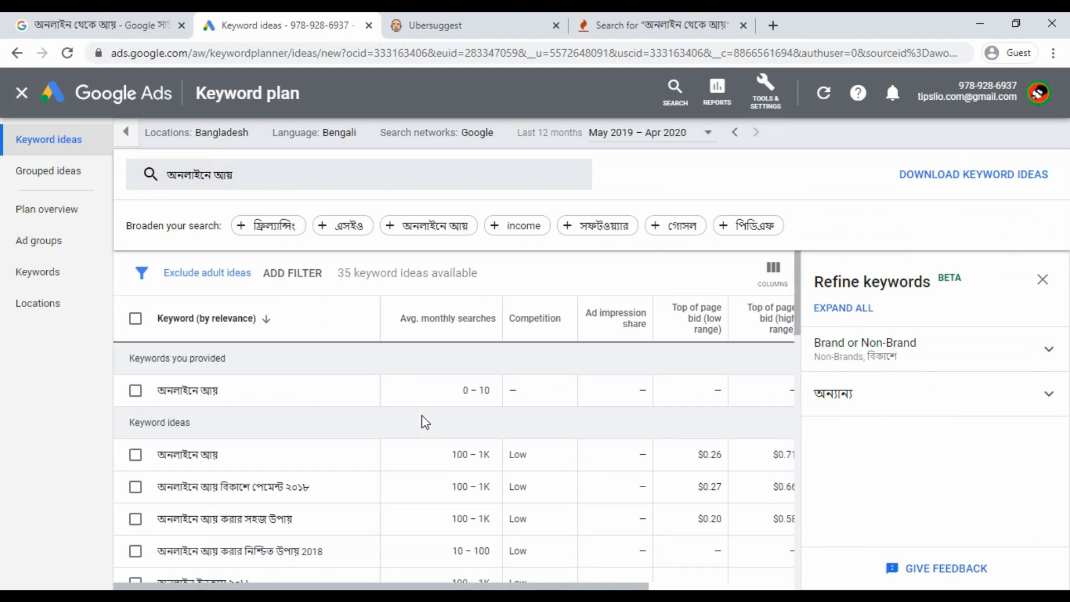
click(575, 16)
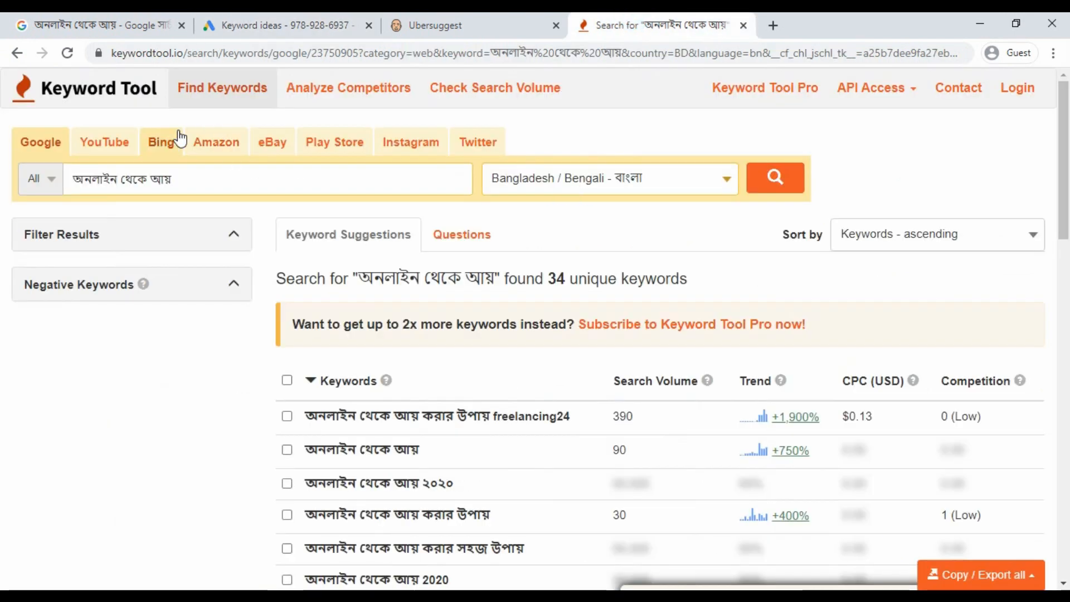
click(124, 145)
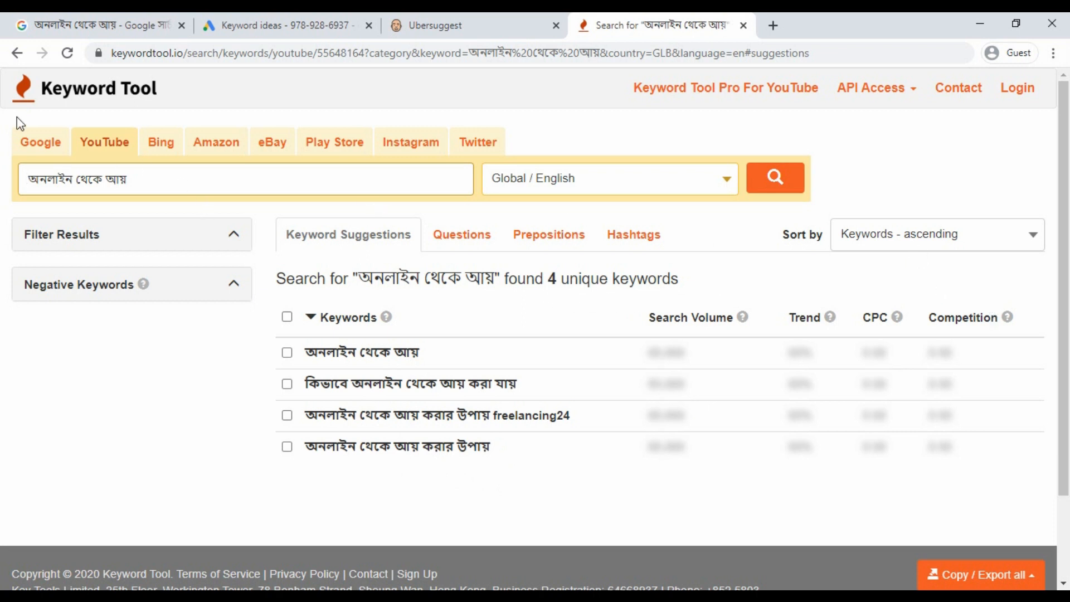
Show Keyword Tool's Google suggestions (8 unique keywords, Global / English), then return to Google Ads' 35 ideas.
click(40, 142)
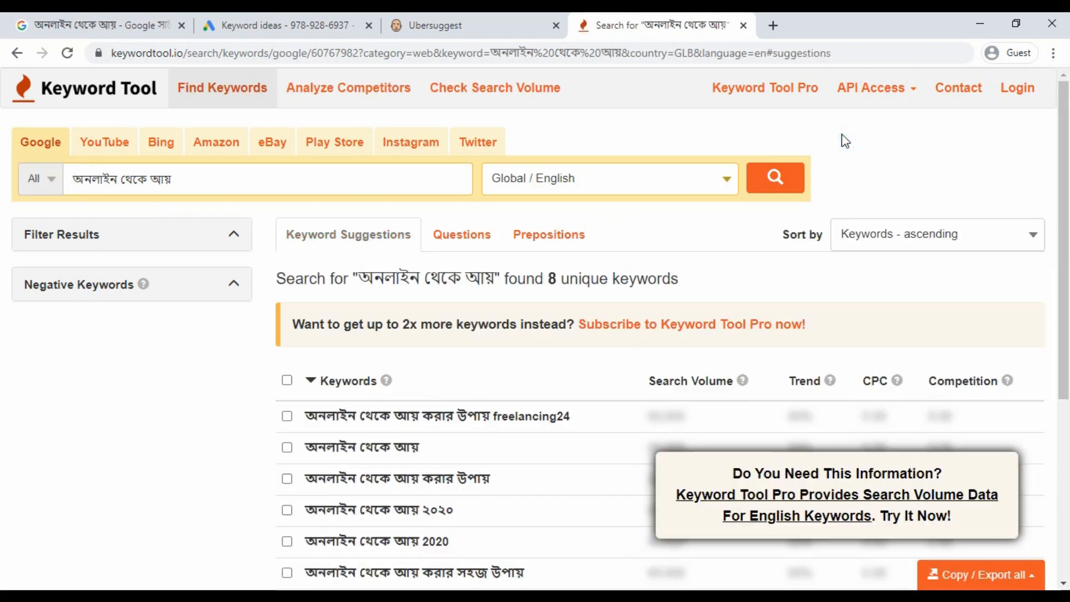
click(844, 137)
scroll(848, 153, down, 5)
scroll(785, 183, up, 5)
click(284, 24)
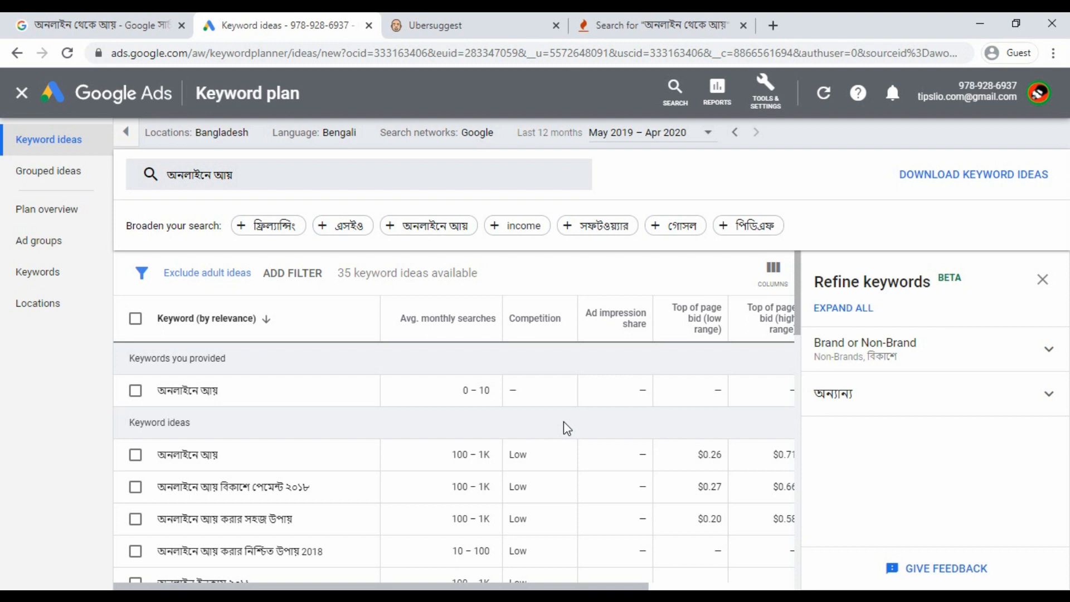
click(527, 413)
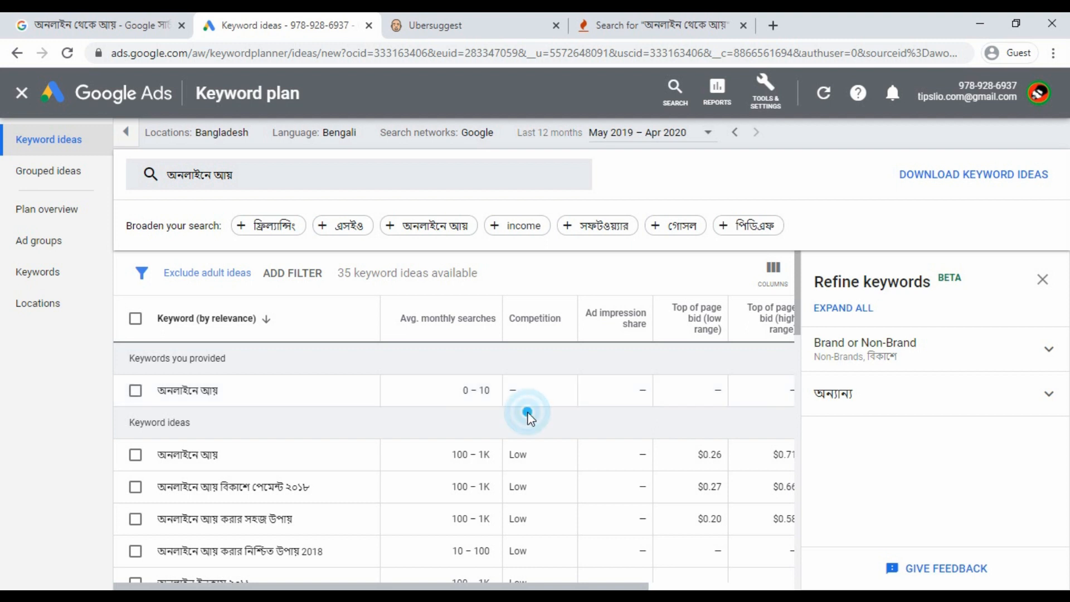